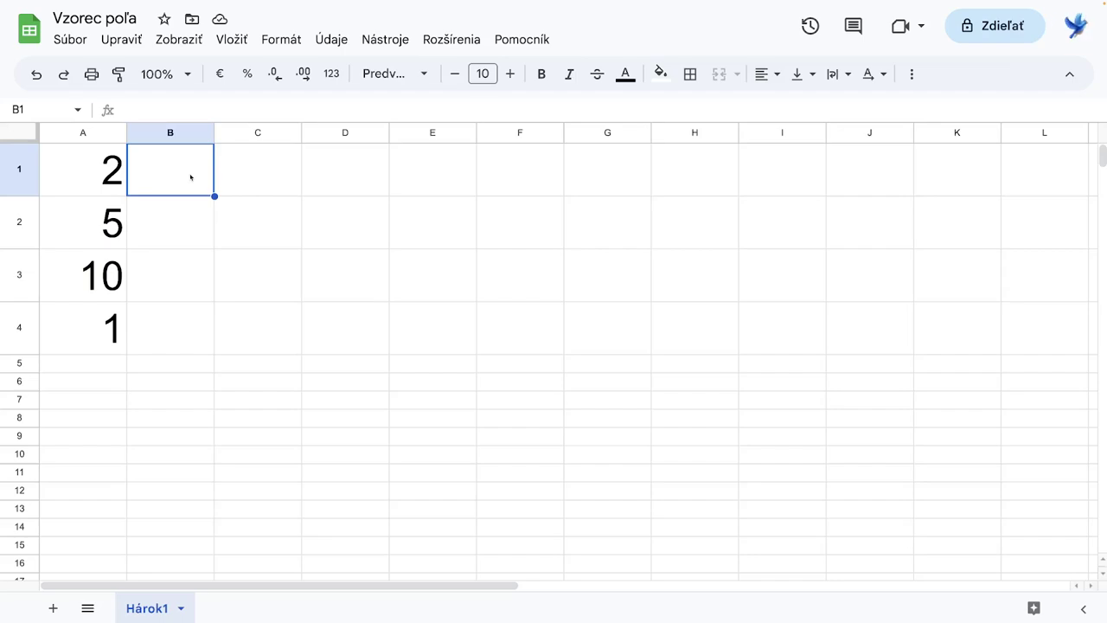
# - Enter 3 in cell B1 and set the font size of column B to 36
pyautogui.write('3')
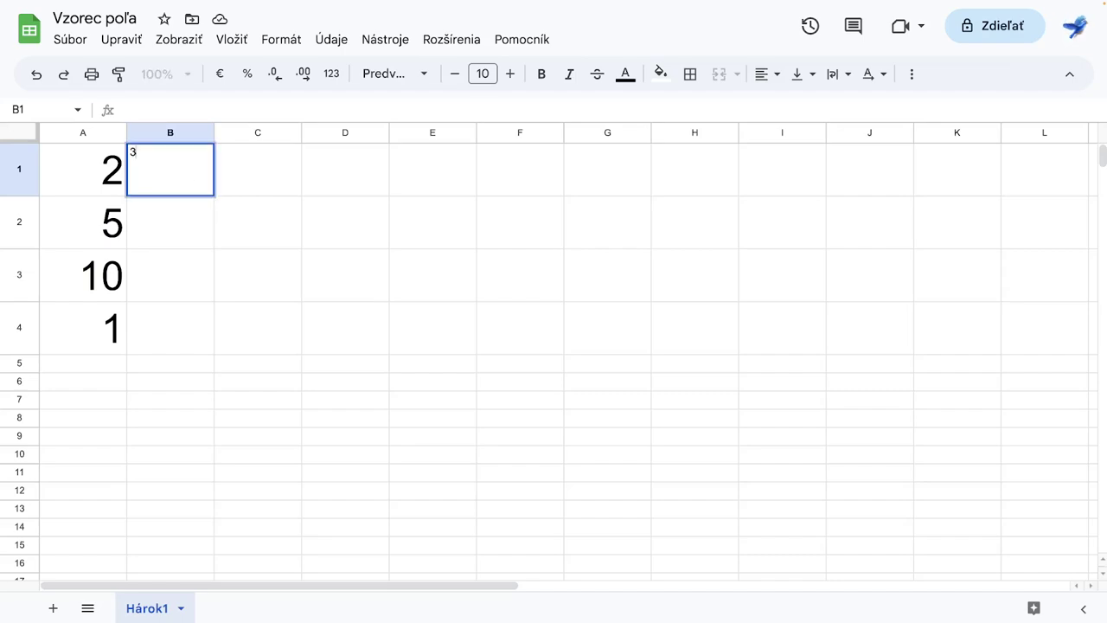
pyautogui.click(194, 136)
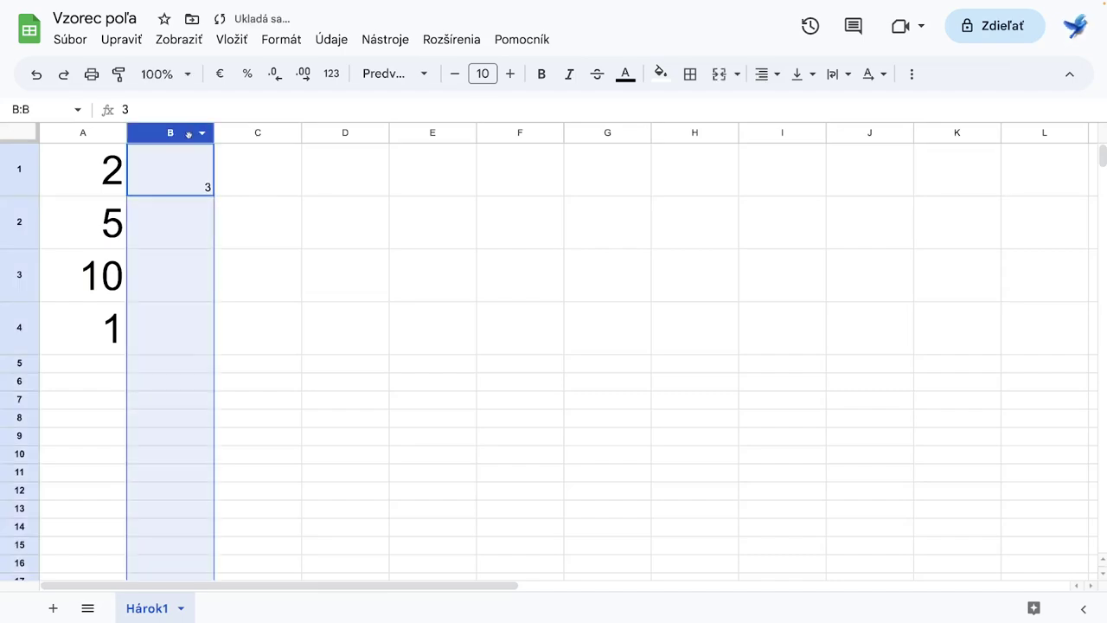
pyautogui.click(482, 73)
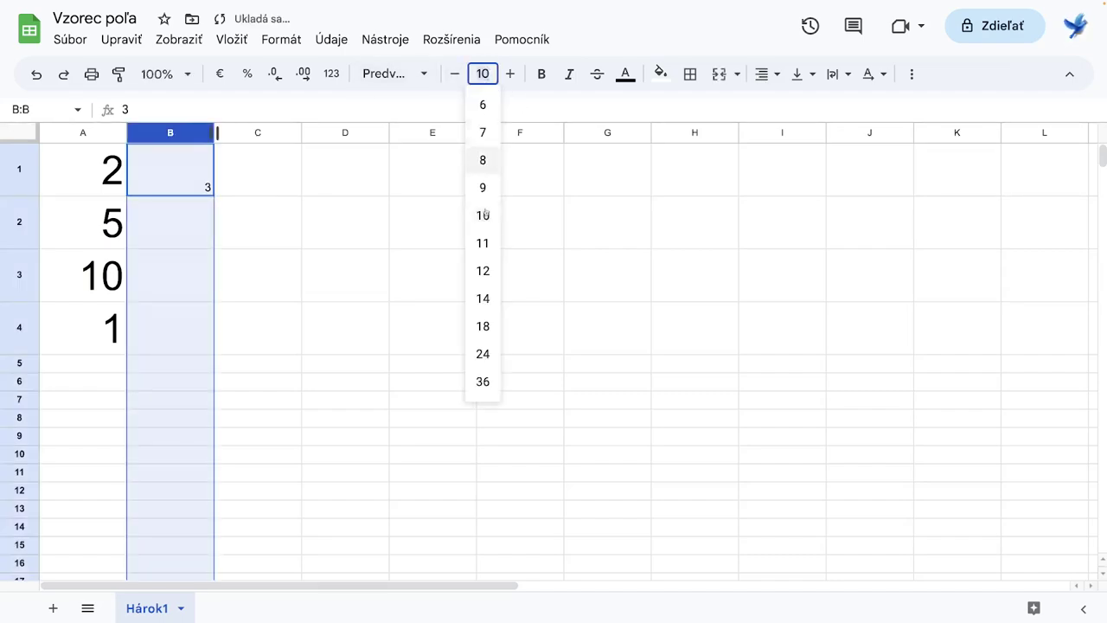
pyautogui.click(484, 382)
# - Enter the formula =A1*B1 in cell C1
pyautogui.click(285, 191)
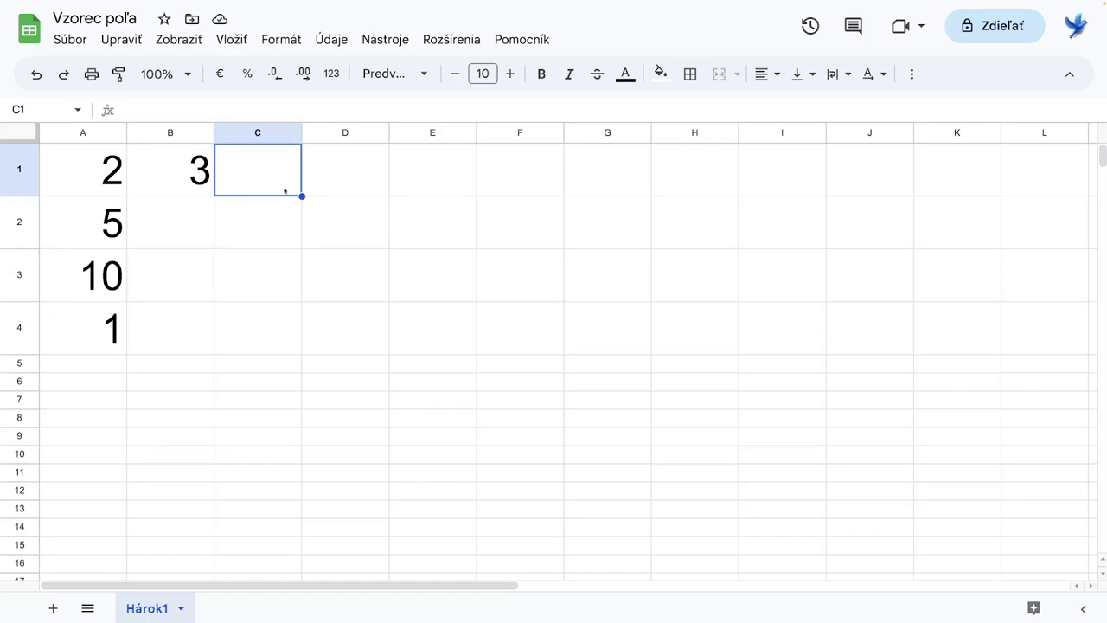
pyautogui.write('=')
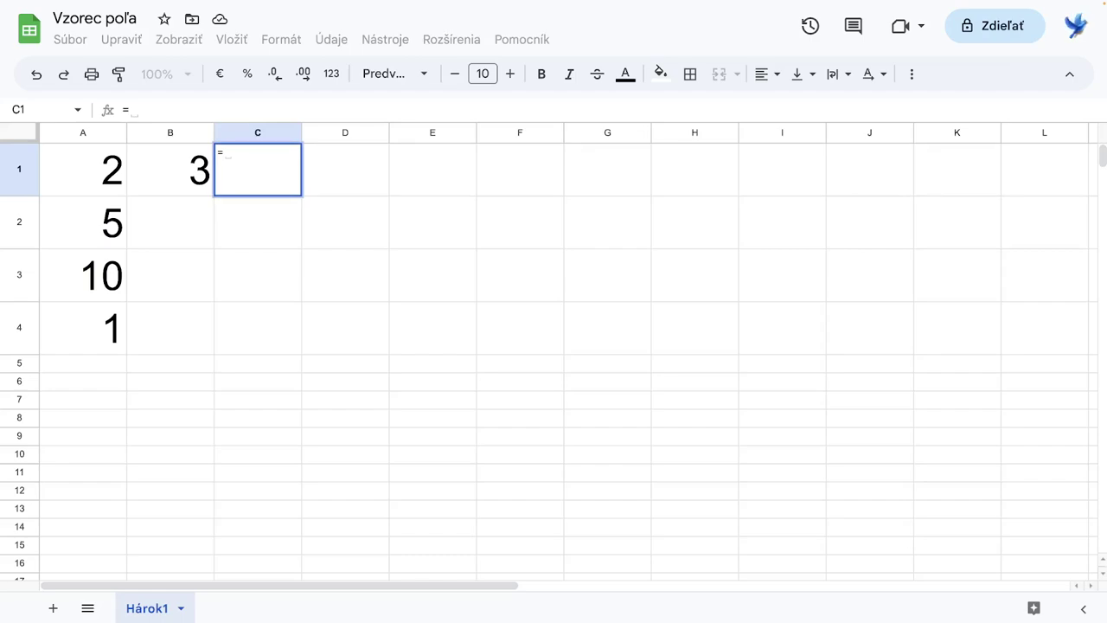
pyautogui.hotkey('ctrl', '+')
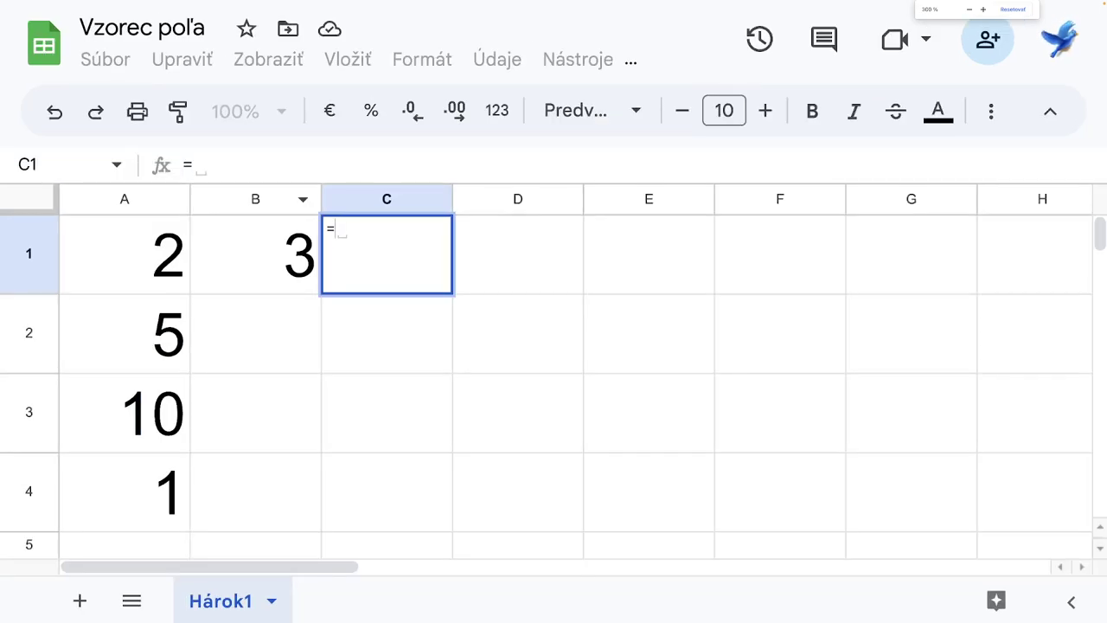
pyautogui.click(146, 248)
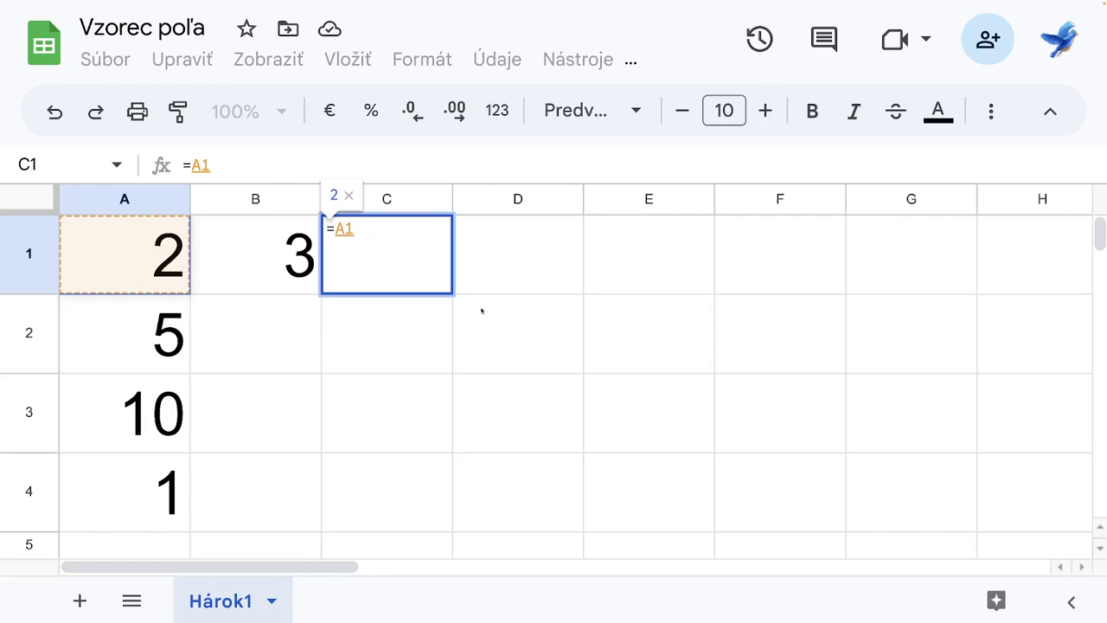
pyautogui.write('*')
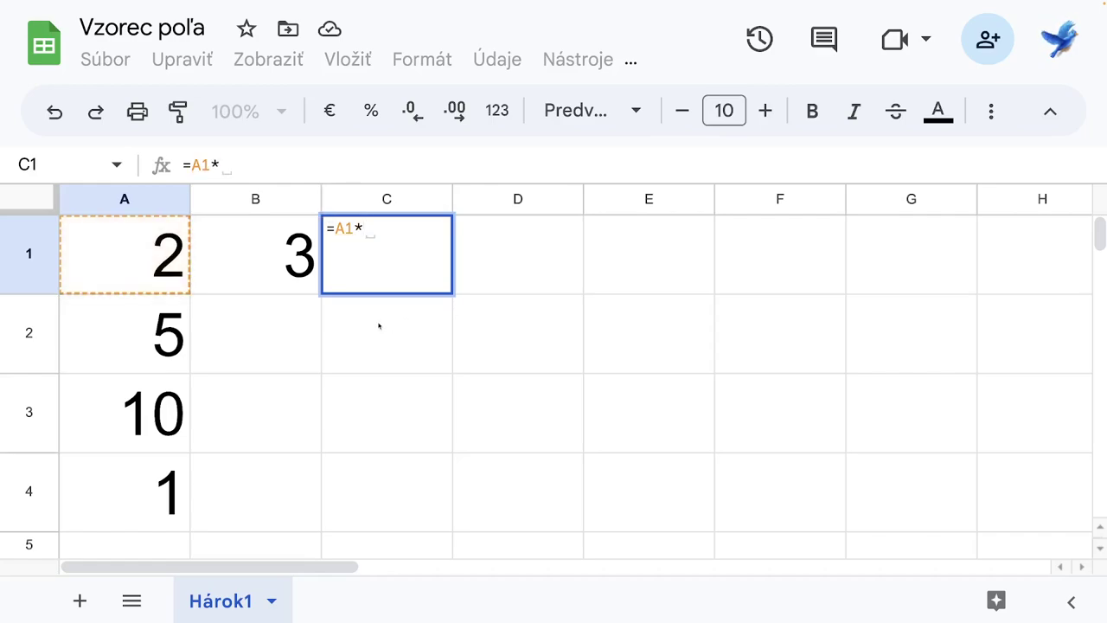
pyautogui.click(276, 260)
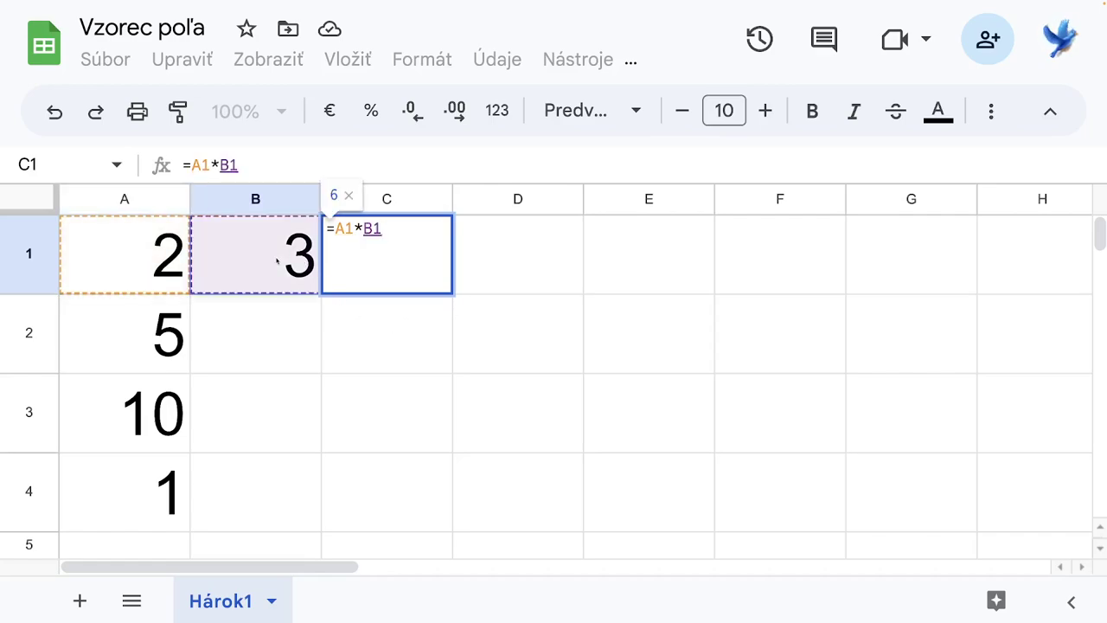
pyautogui.click(364, 228)
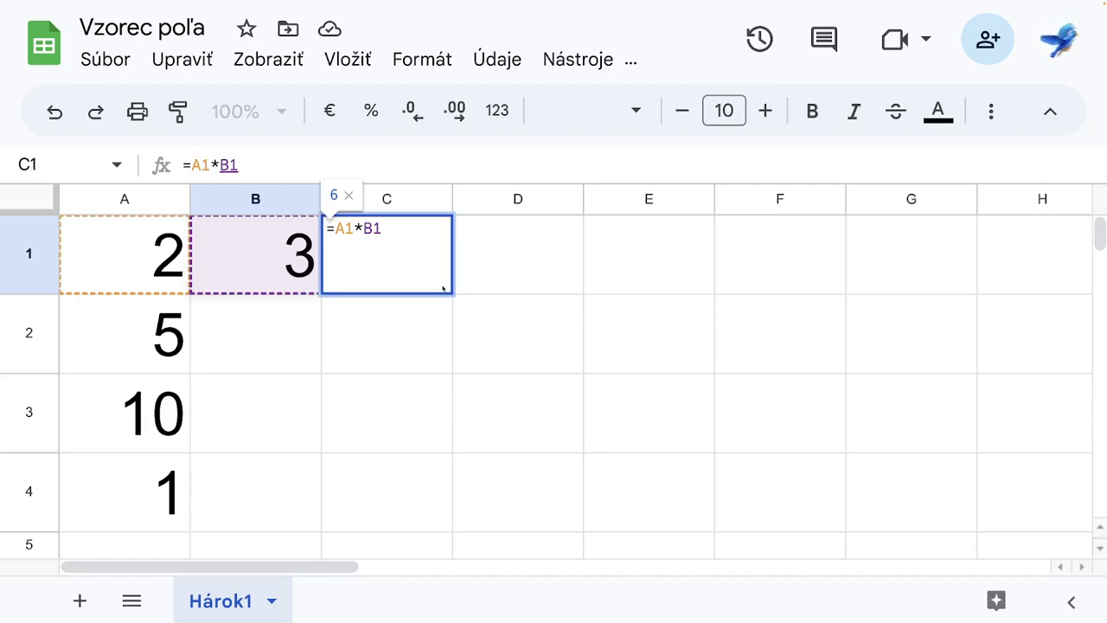
pyautogui.click(469, 265)
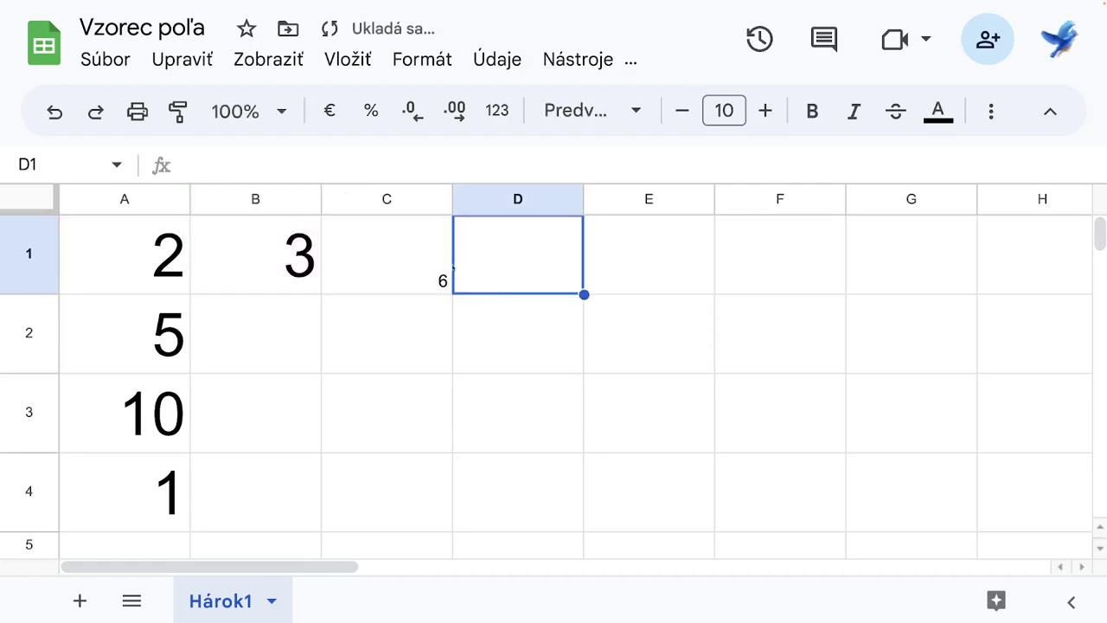
# - Set the font size of the whole column C to 36
pyautogui.click(421, 263)
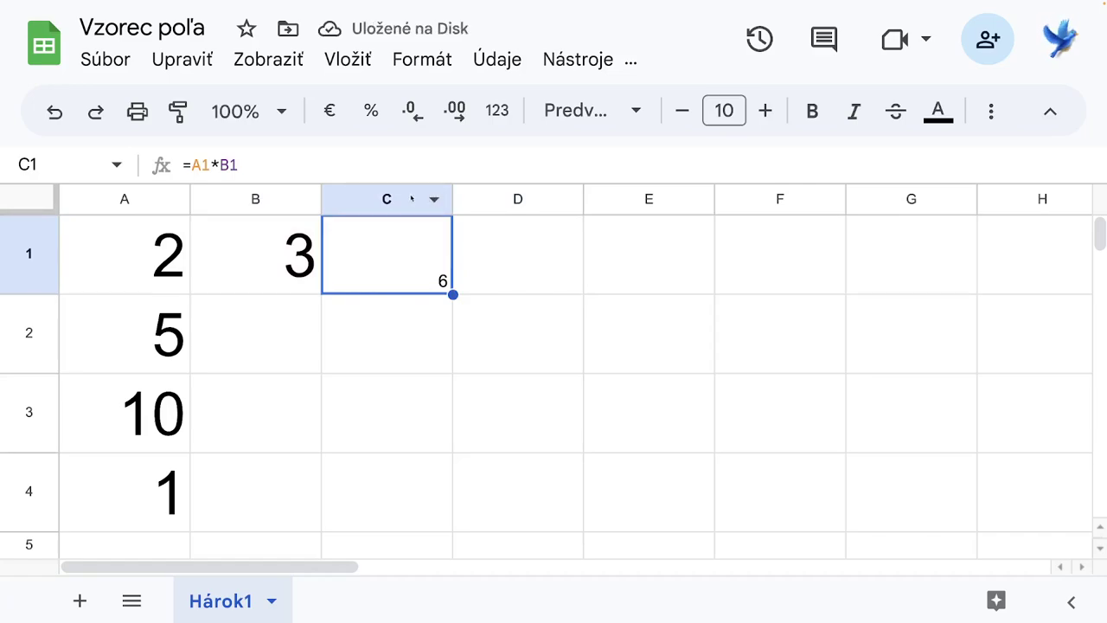
pyautogui.click(408, 198)
pyautogui.click(723, 111)
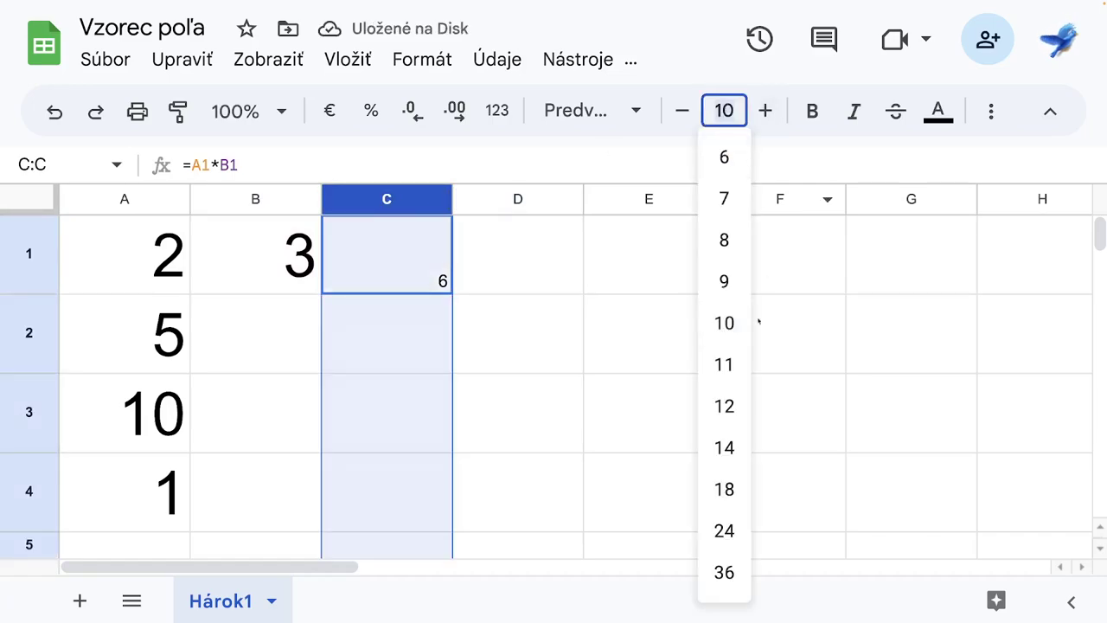
pyautogui.click(727, 571)
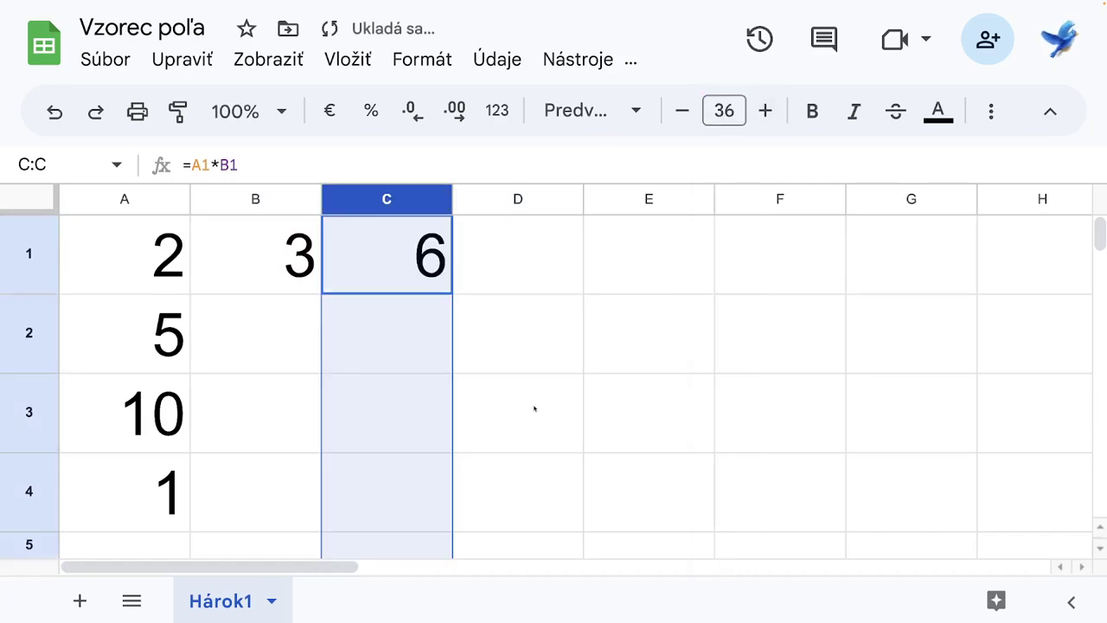
# - Fill the formula from C1 down to C4 and check the cell references in C2, C3 and C4
pyautogui.click(387, 255)
pyautogui.moveTo(452, 294); pyautogui.dragTo(443, 484)
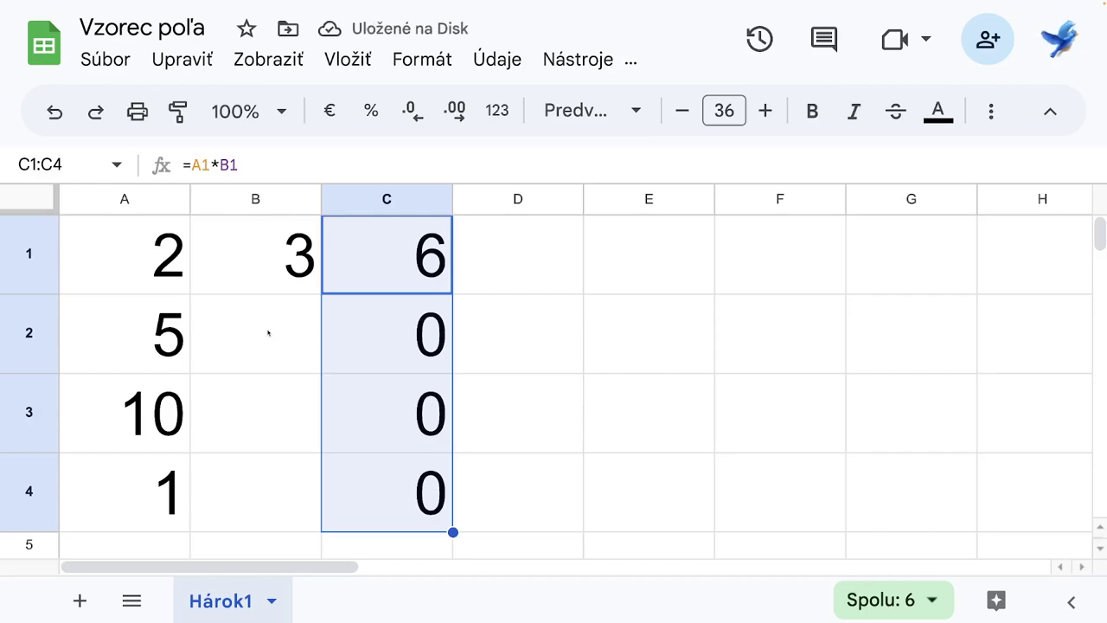
pyautogui.click(382, 350)
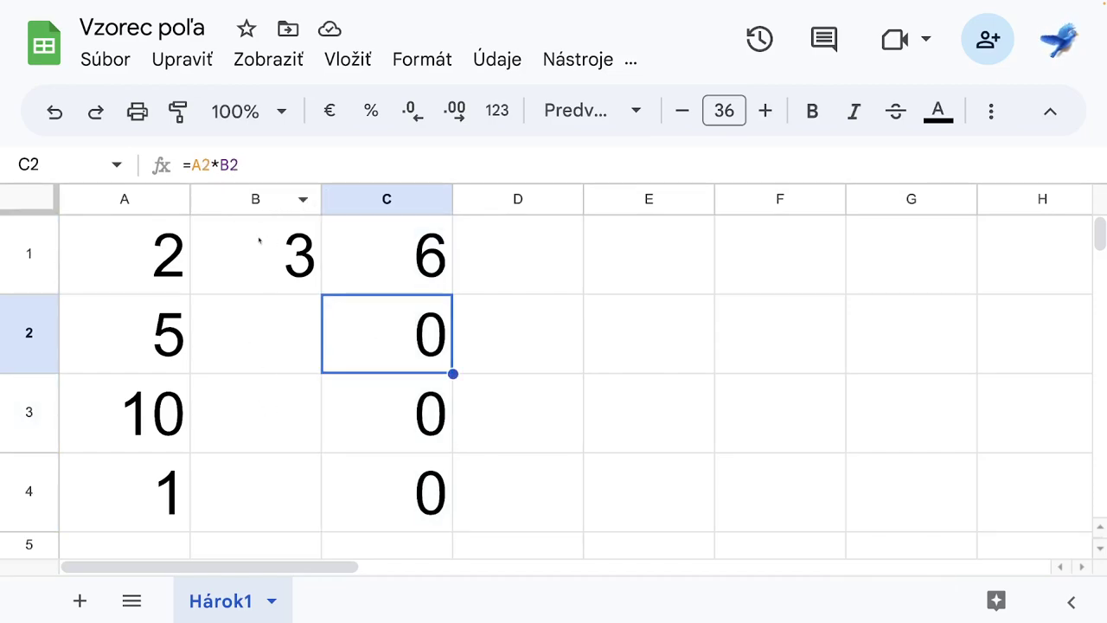
pyautogui.click(388, 427)
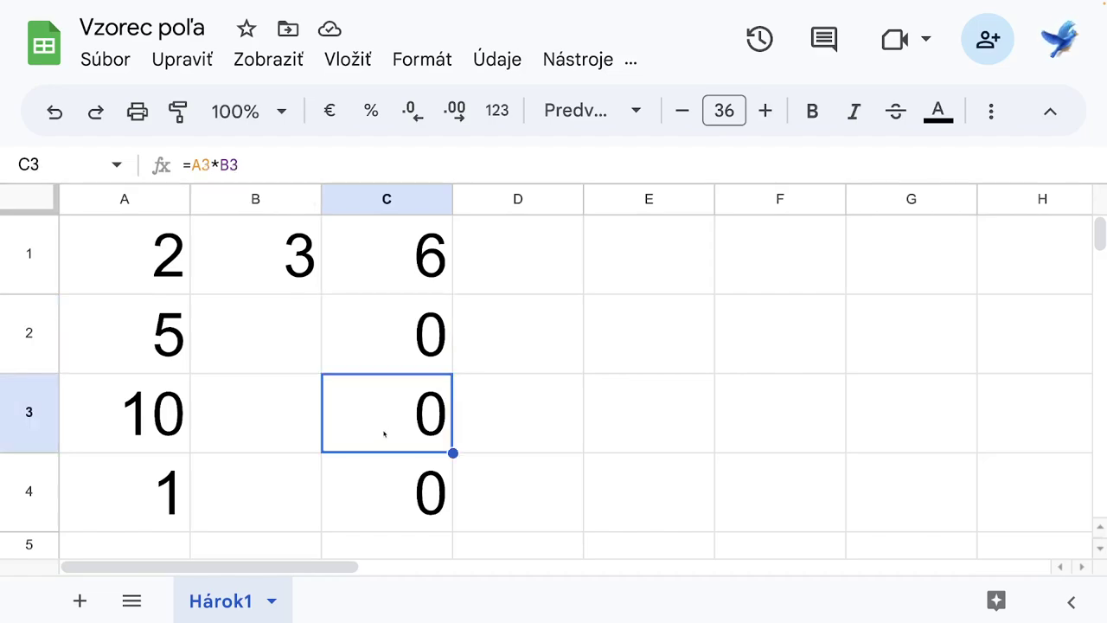
pyautogui.click(373, 495)
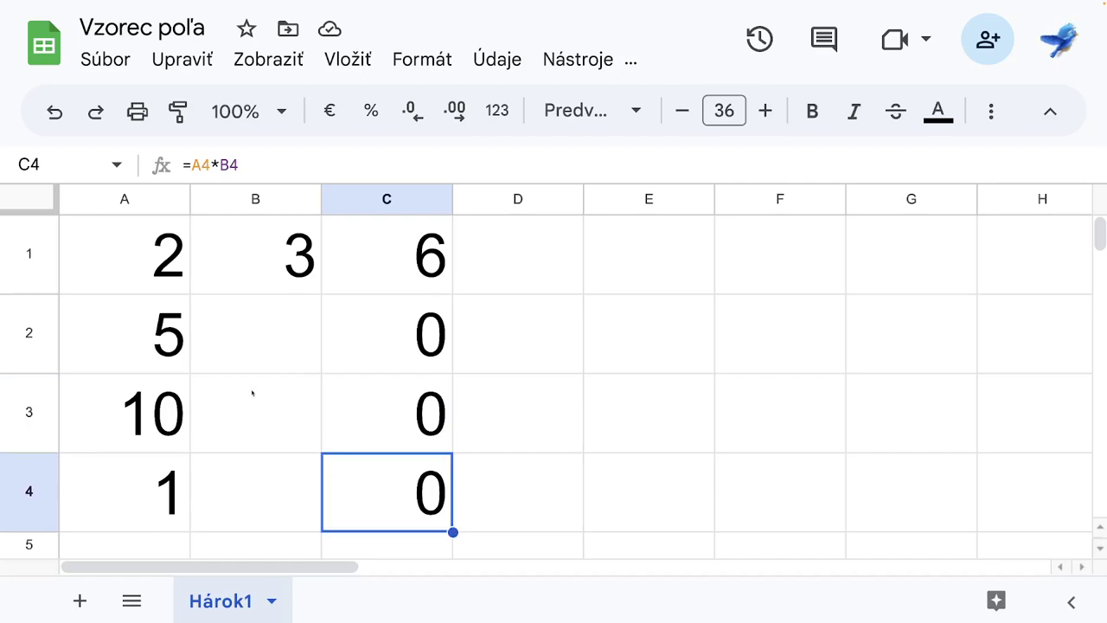
pyautogui.click(274, 262)
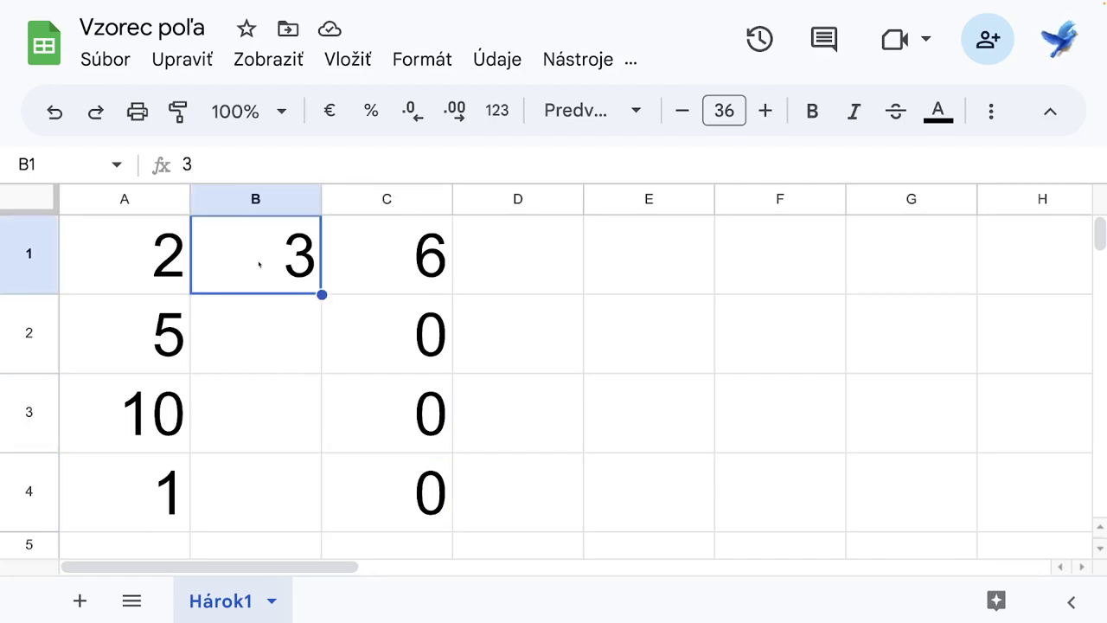
# - Make the B1 reference absolute so that C1 reads =A1*$B$1, and fill the formula down to C4
pyautogui.click(375, 268)
pyautogui.click(221, 164)
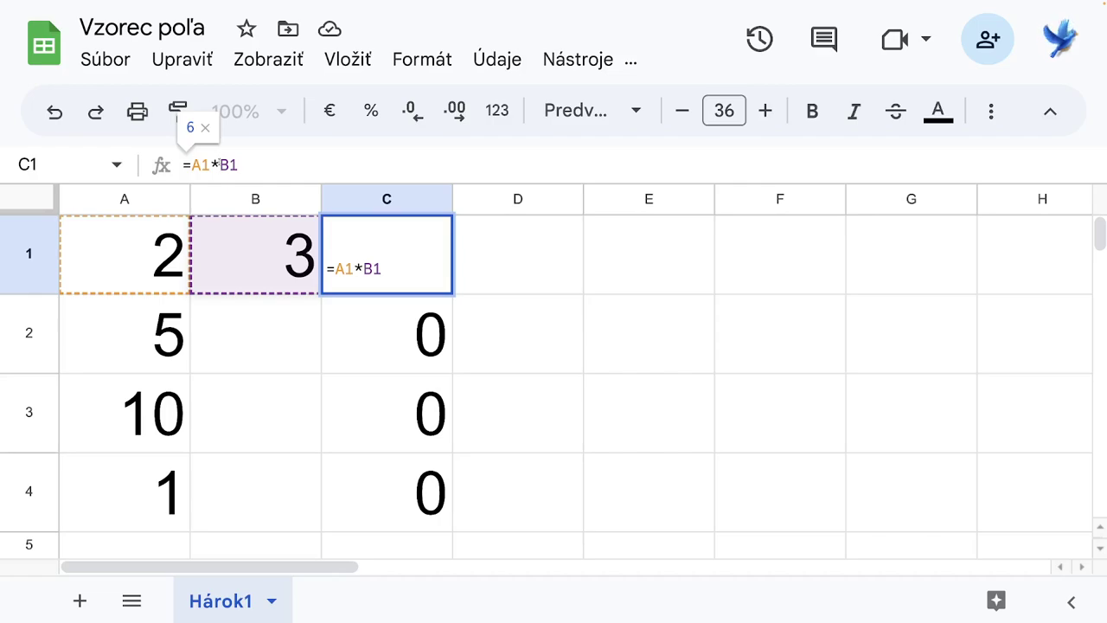
pyautogui.write('$')
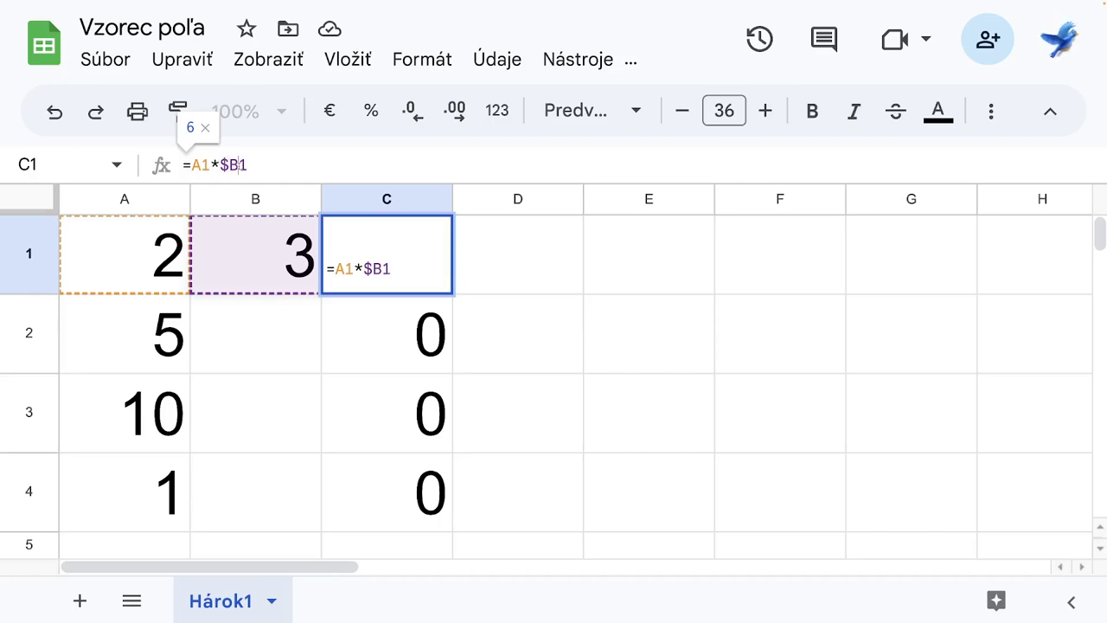
pyautogui.write('$')
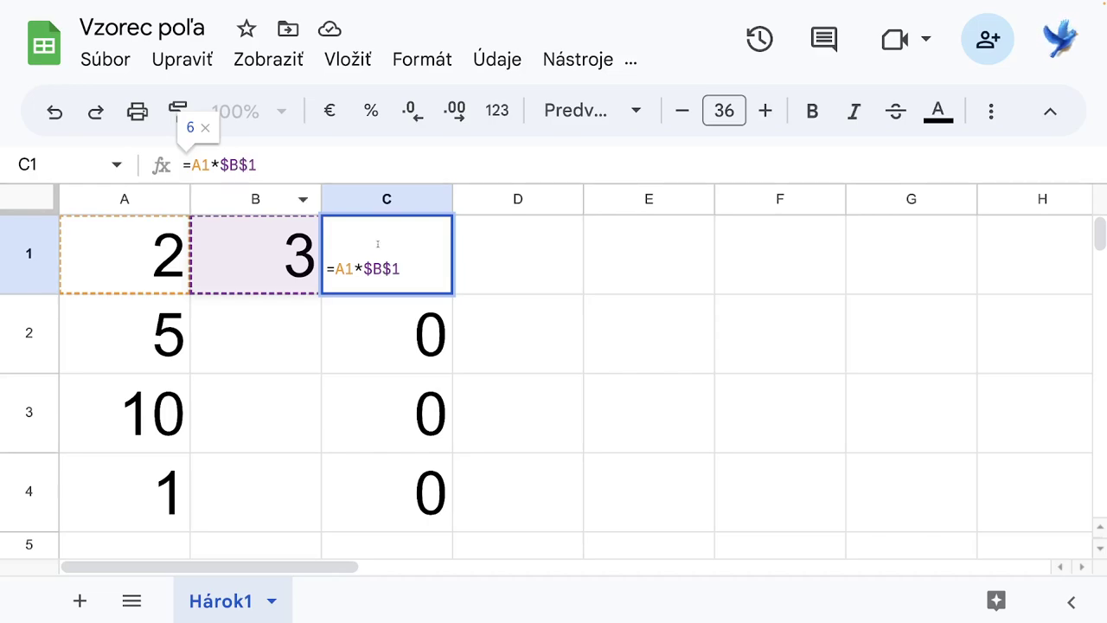
pyautogui.click(539, 292)
pyautogui.click(441, 278)
pyautogui.moveTo(453, 294); pyautogui.dragTo(442, 497)
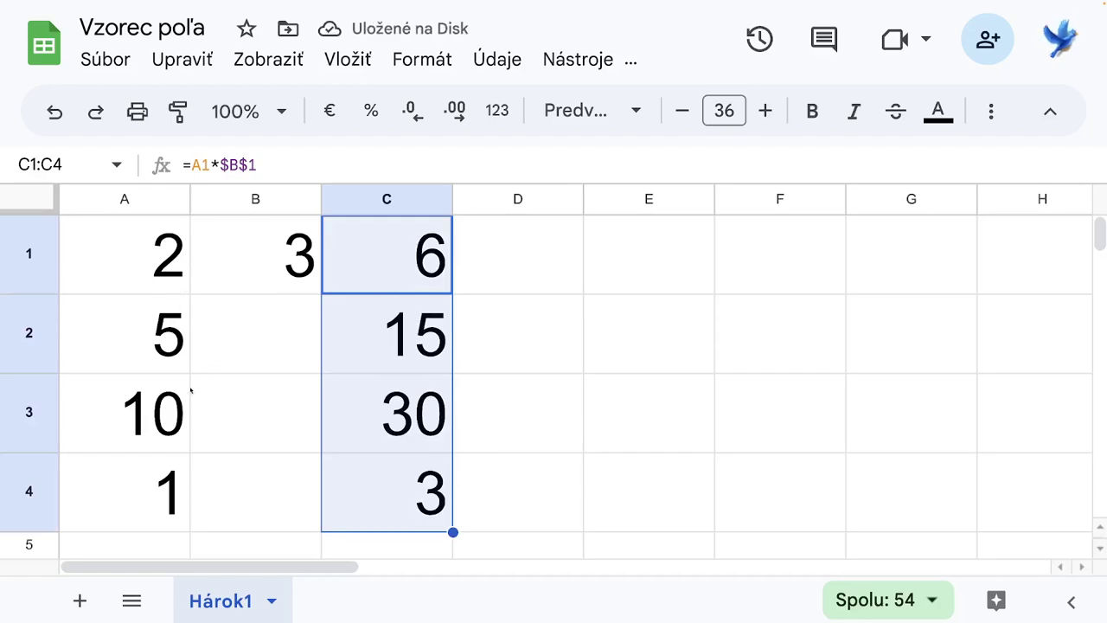
# - Examine the formulas in C1 to C4 one by one, comparing their relative column A and fixed $B$1 references
pyautogui.click(400, 326)
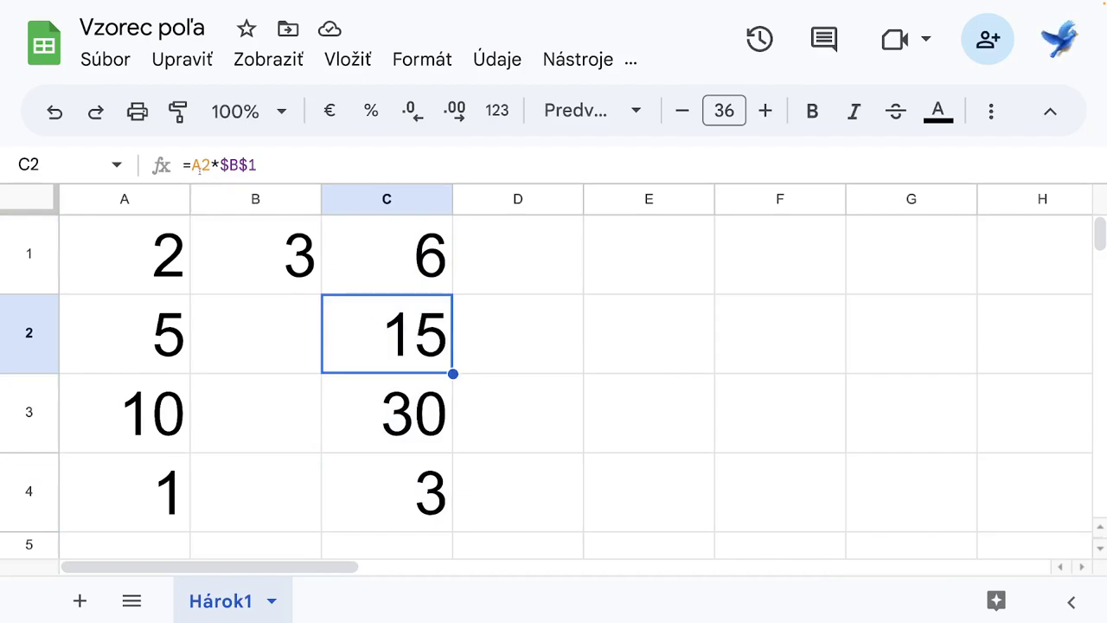
pyautogui.click(375, 413)
pyautogui.click(385, 491)
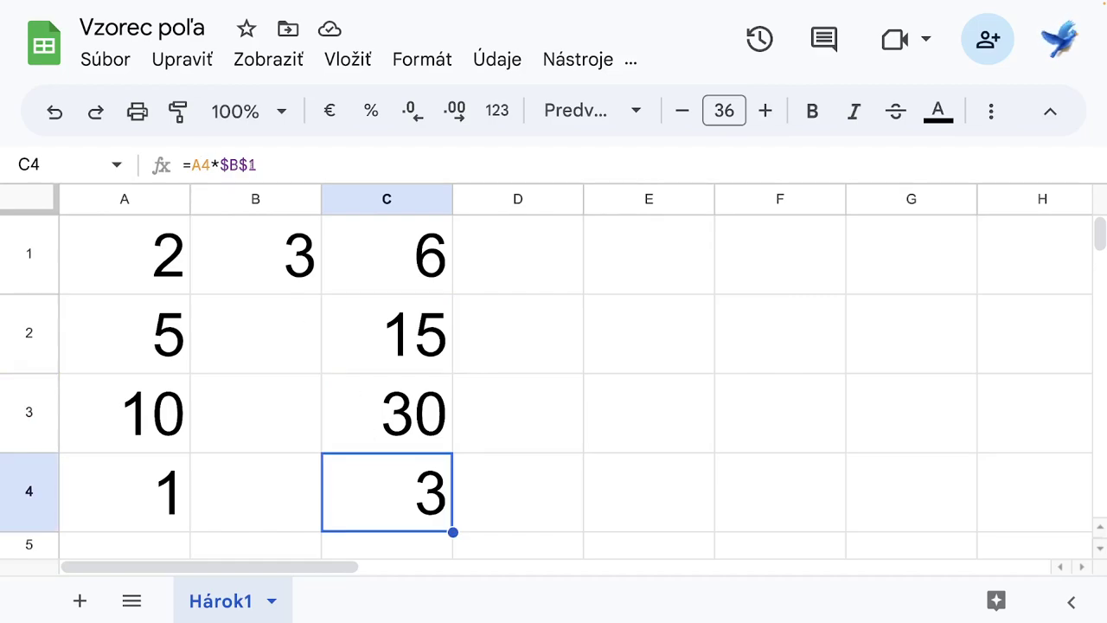
pyautogui.click(389, 266)
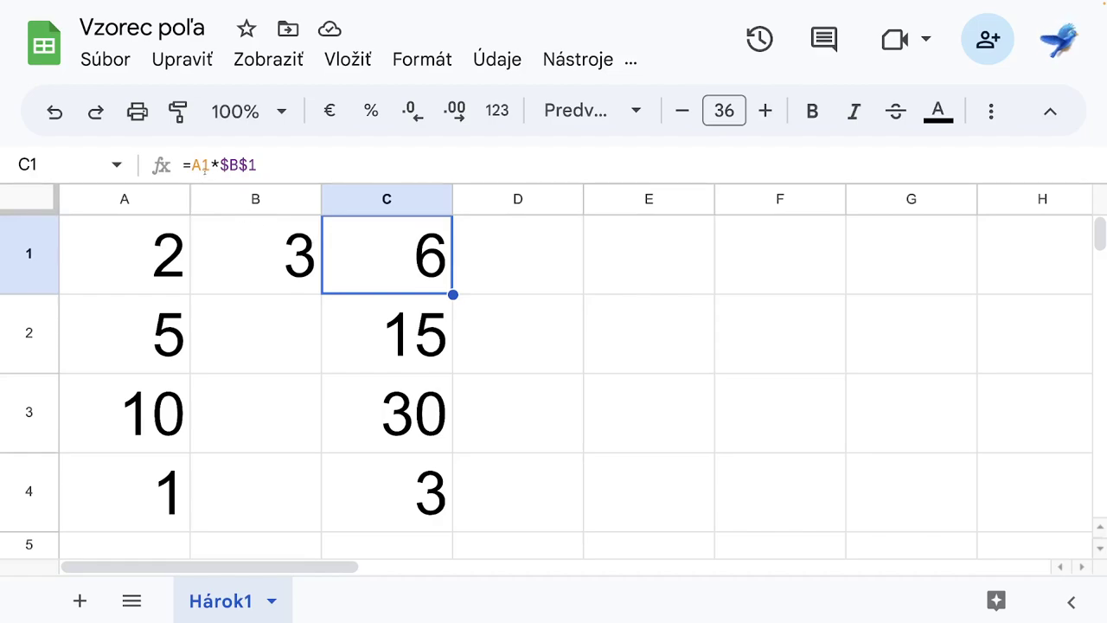
pyautogui.click(156, 245)
pyautogui.click(364, 323)
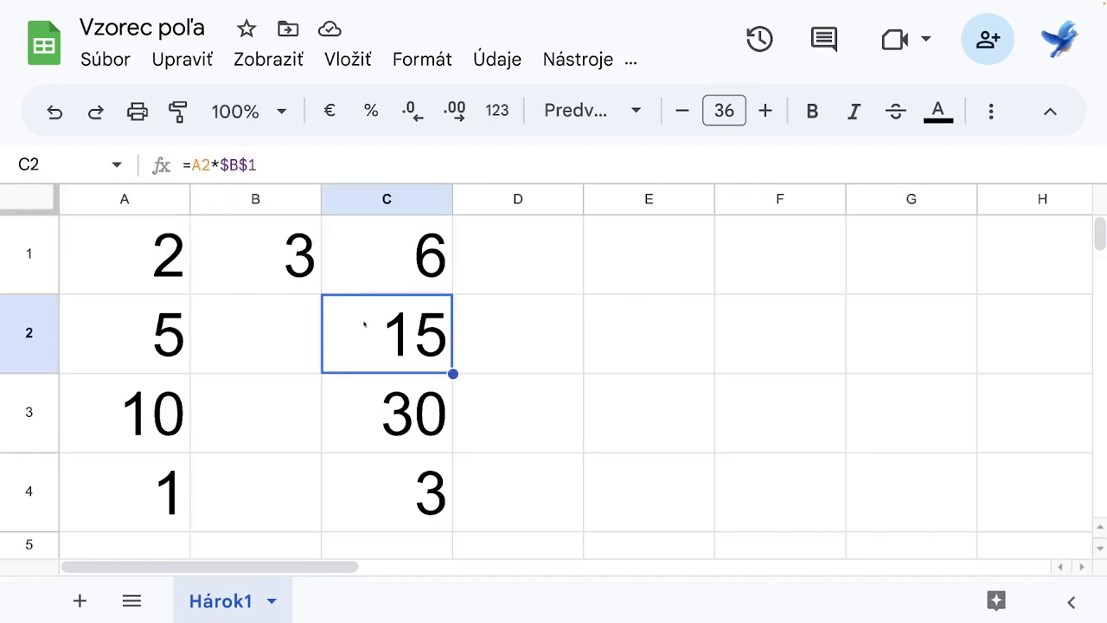
pyautogui.click(121, 316)
pyautogui.click(397, 395)
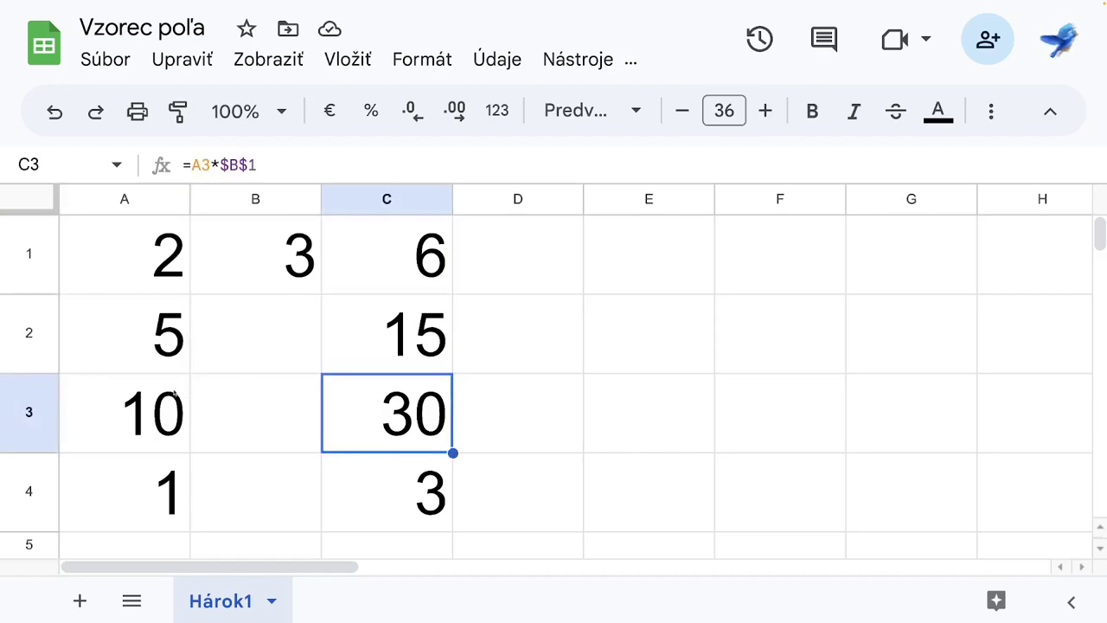
pyautogui.click(390, 472)
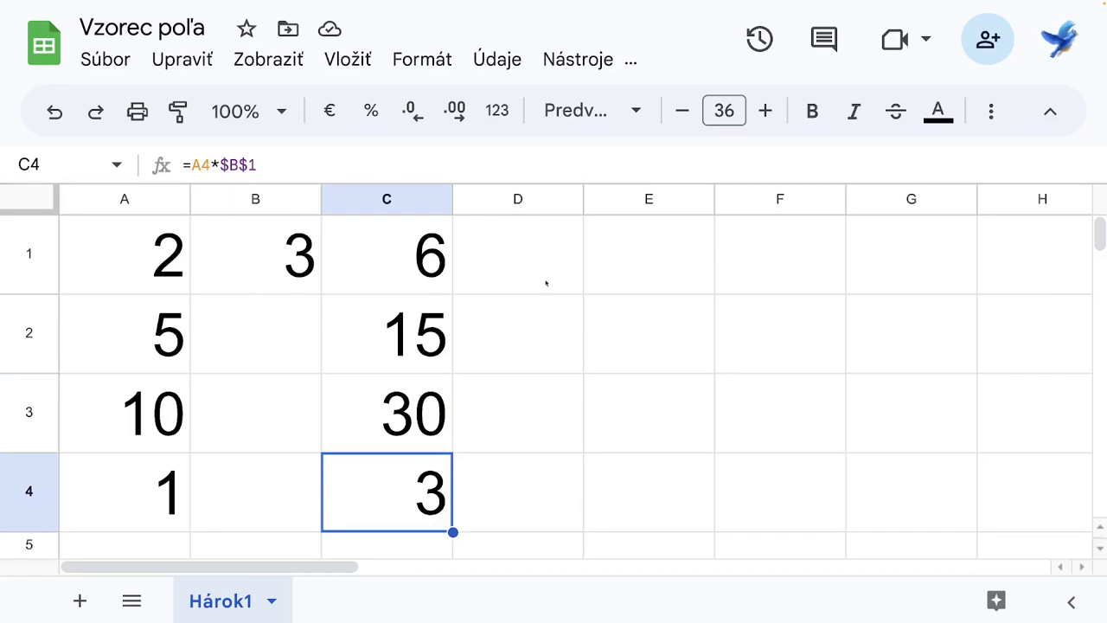
# - Clear the range C1:C4 and enter the formula =A1:A4*B1 in C1
pyautogui.moveTo(383, 258); pyautogui.dragTo(391, 524)
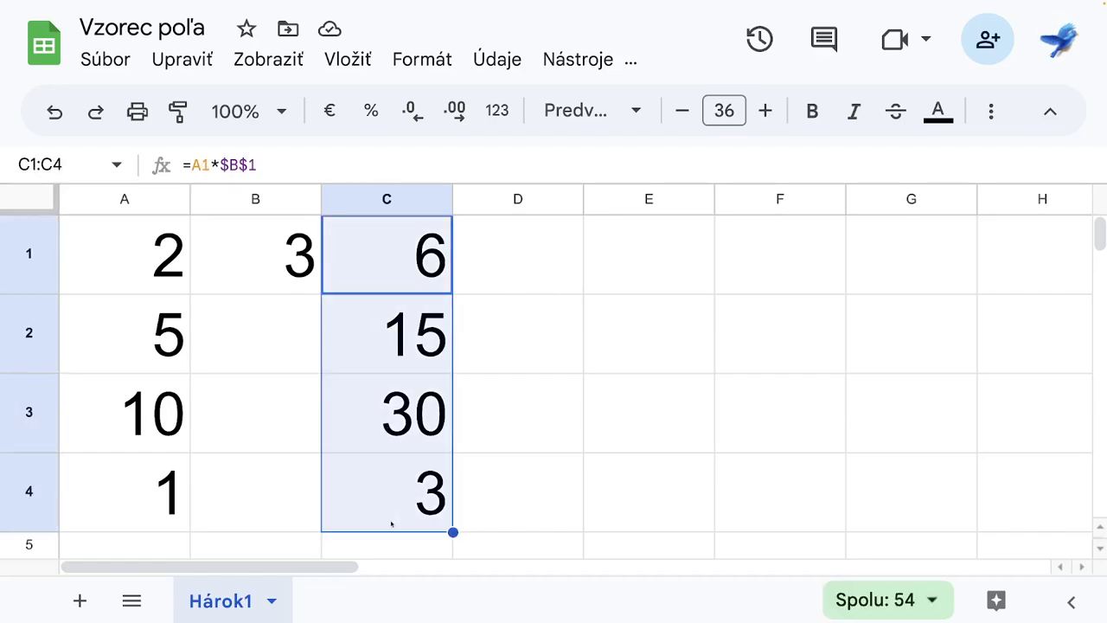
pyautogui.press('Delete')
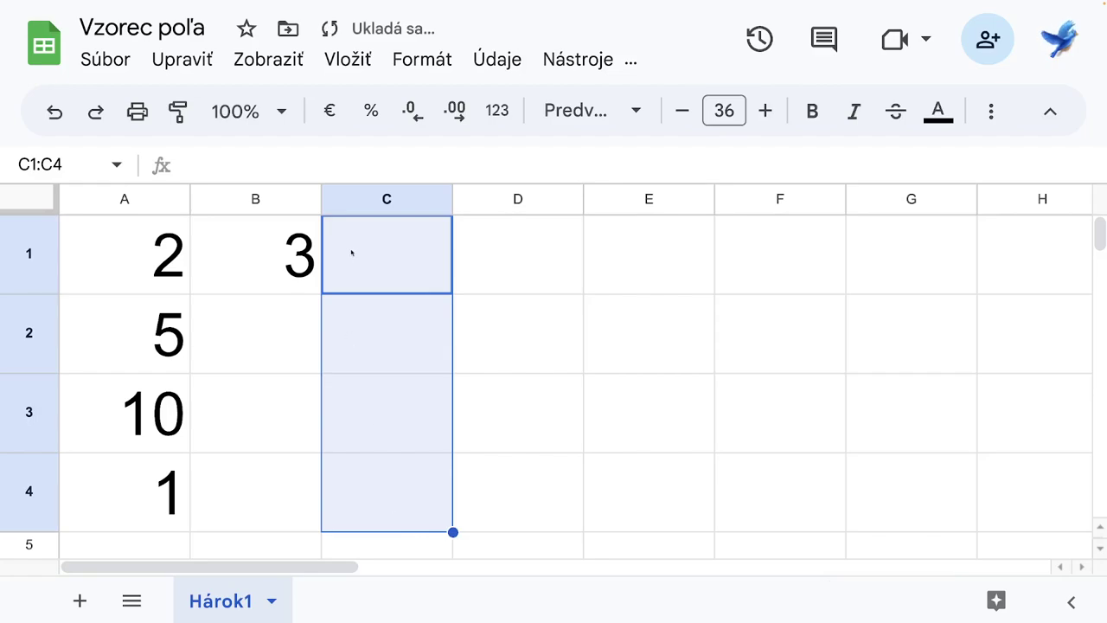
pyautogui.click(352, 253)
pyautogui.write('=')
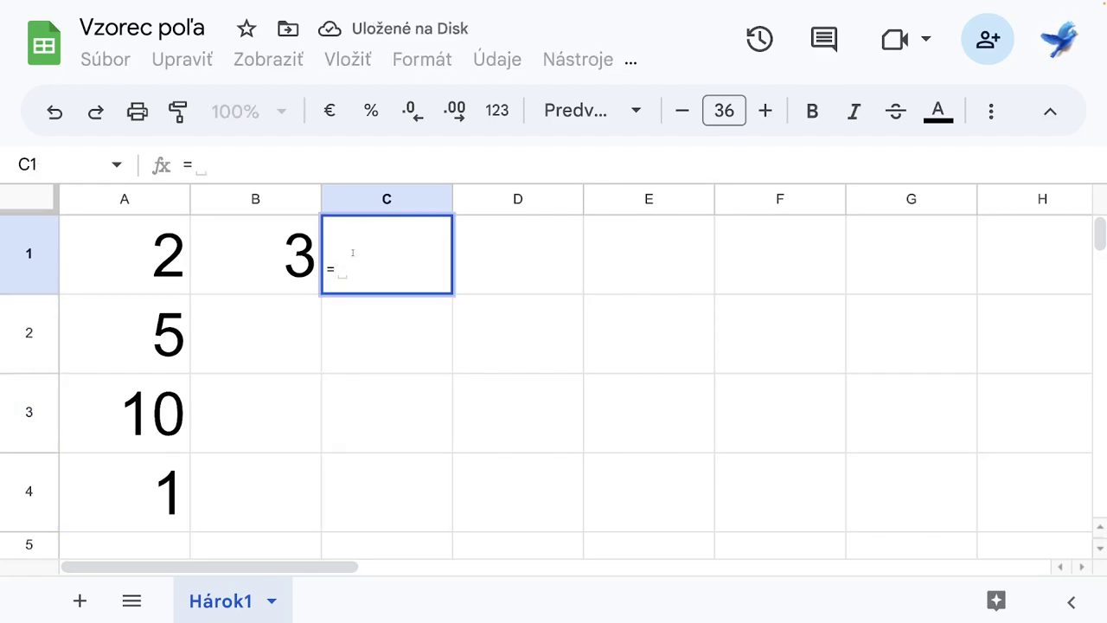
pyautogui.moveTo(177, 251); pyautogui.dragTo(147, 493)
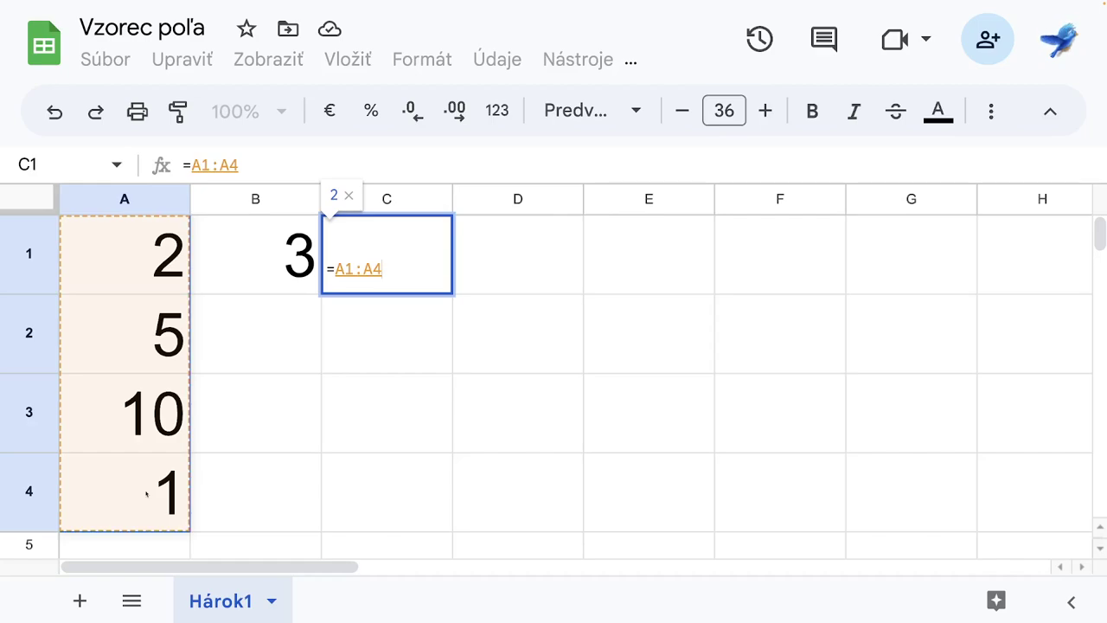
pyautogui.moveTo(147, 493); pyautogui.dragTo(147, 492)
pyautogui.write('*')
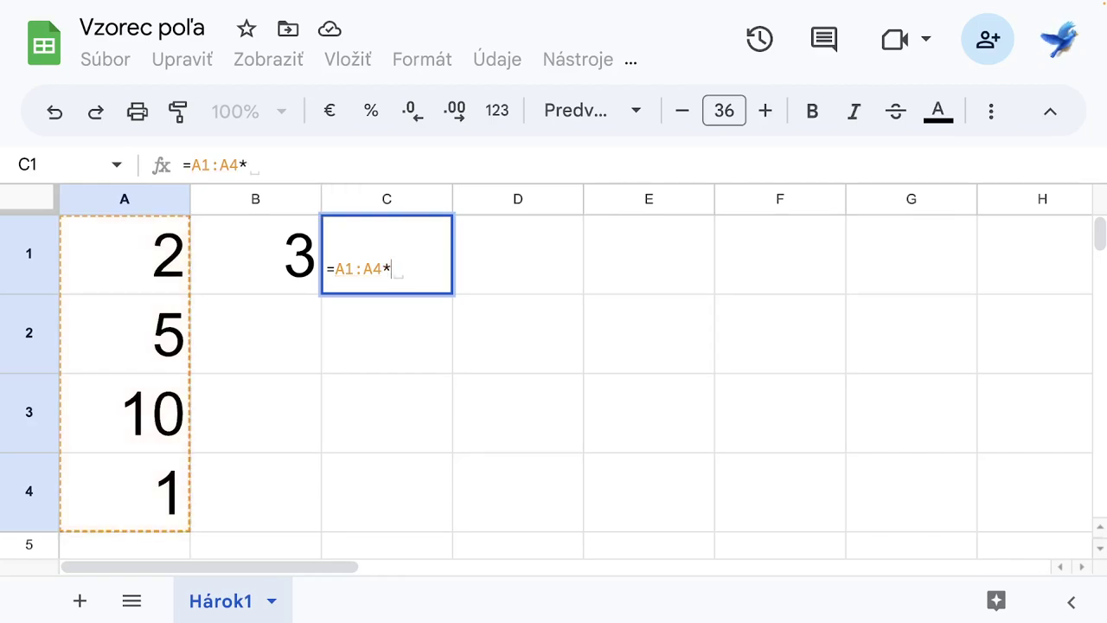
pyautogui.click(265, 243)
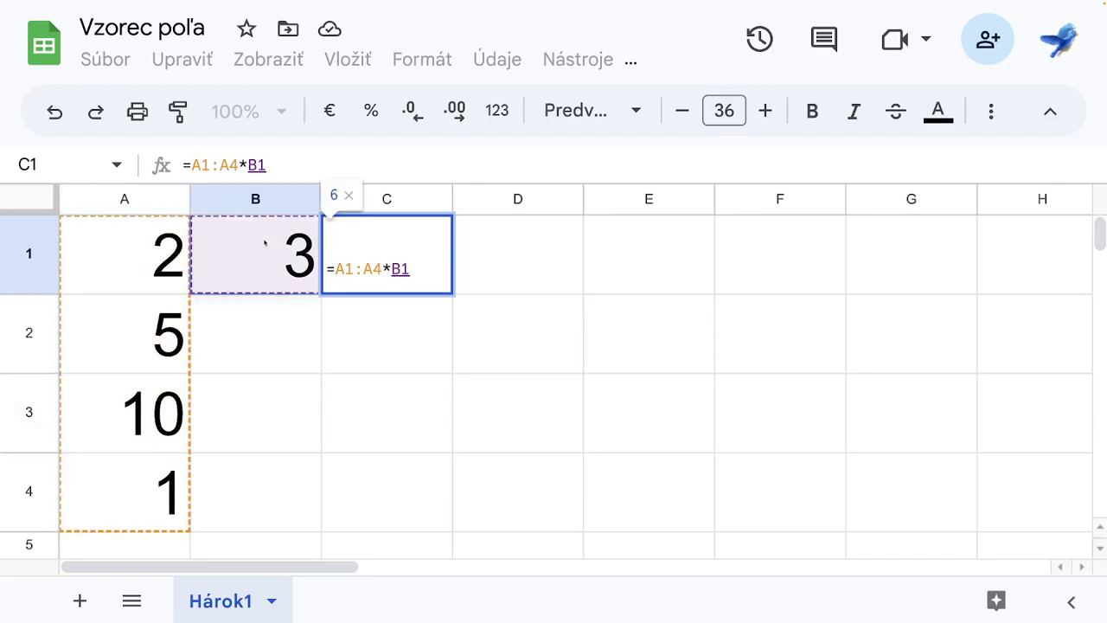
pyautogui.press('Return')
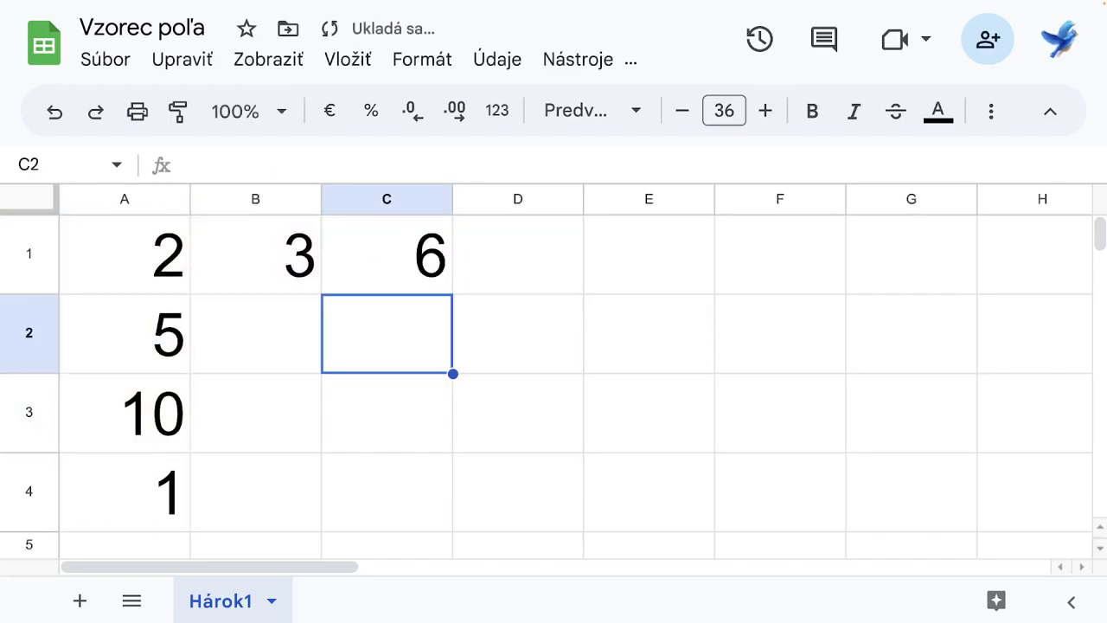
# - Try filling the C1 range formula down to C4 and check the references in C2, C3 and C4
pyautogui.click(354, 257)
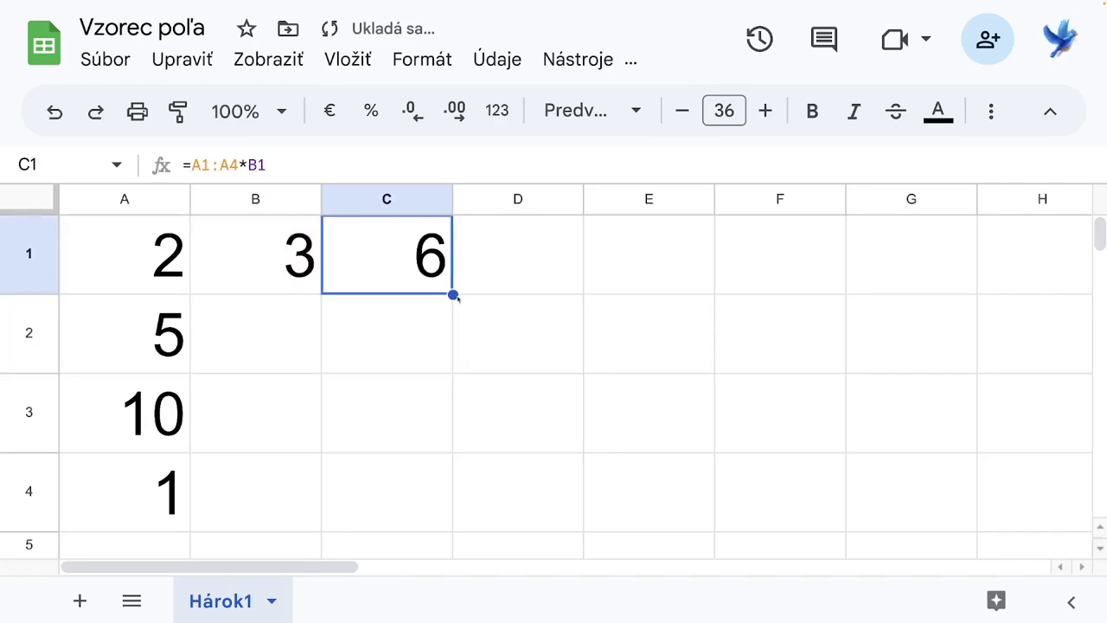
pyautogui.moveTo(452, 295); pyautogui.dragTo(444, 476)
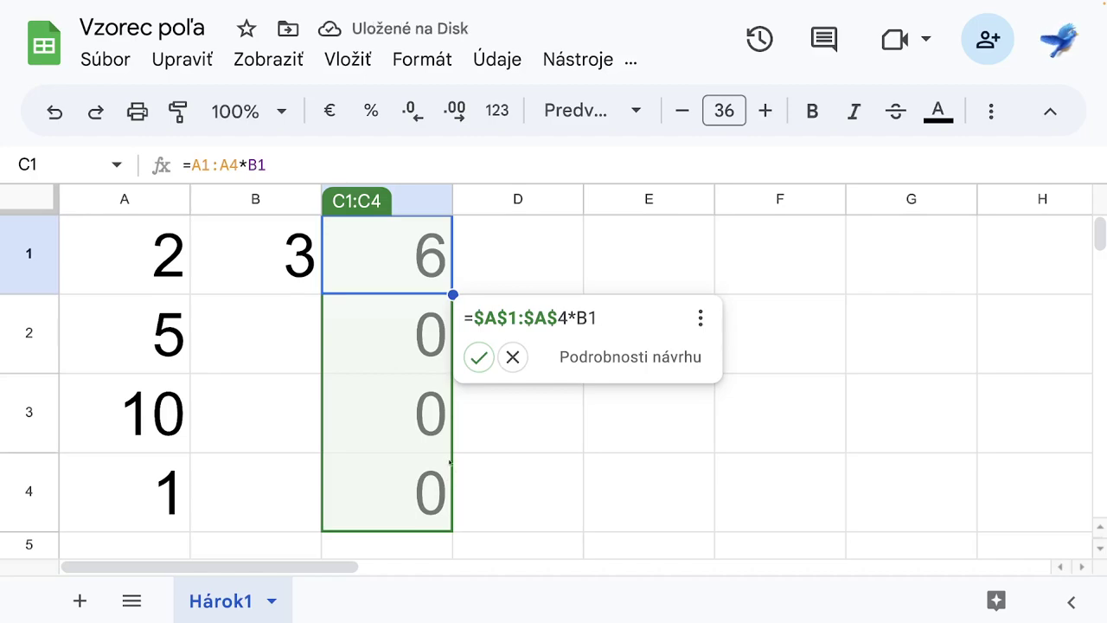
pyautogui.click(383, 351)
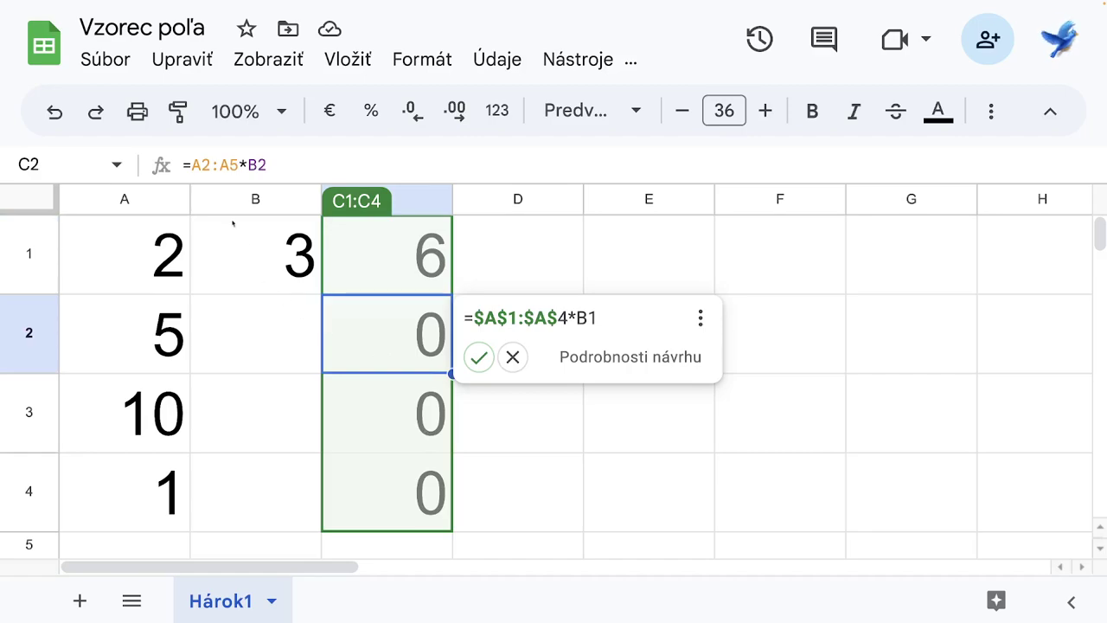
pyautogui.click(380, 432)
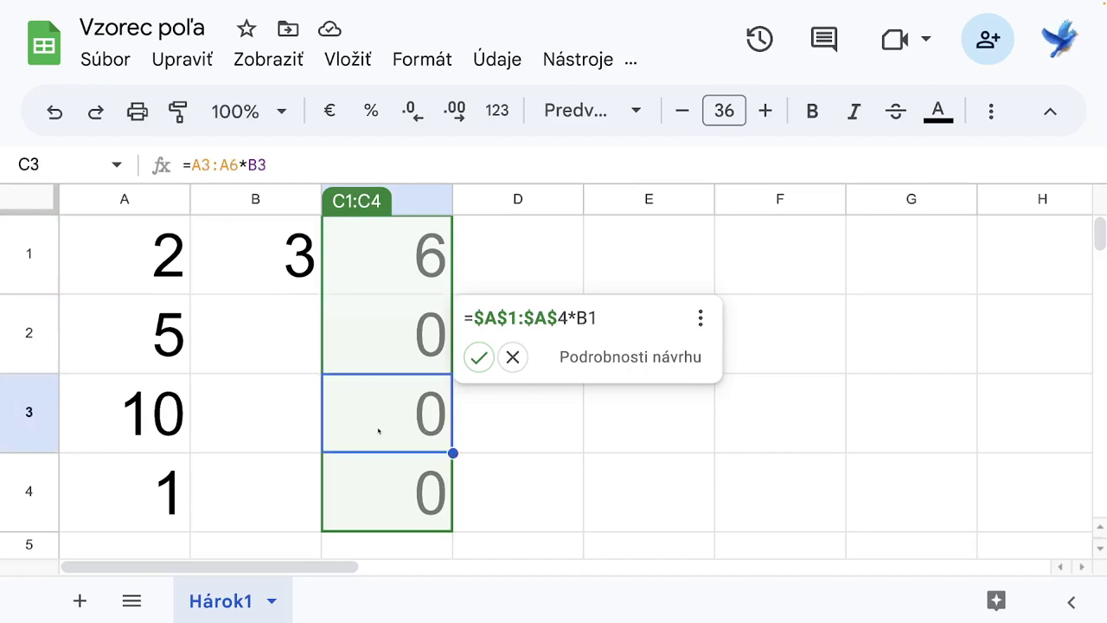
pyautogui.click(377, 493)
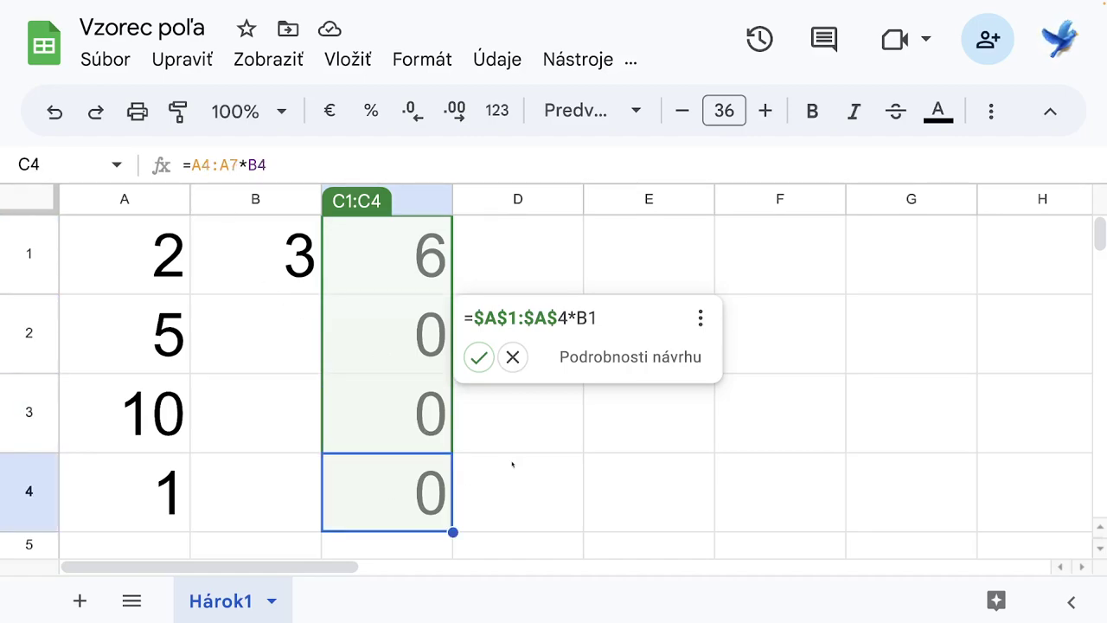
# - Reject the suggested formula correction and clear the filled formulas from C2:C4
pyautogui.click(512, 357)
pyautogui.moveTo(441, 336); pyautogui.dragTo(426, 508)
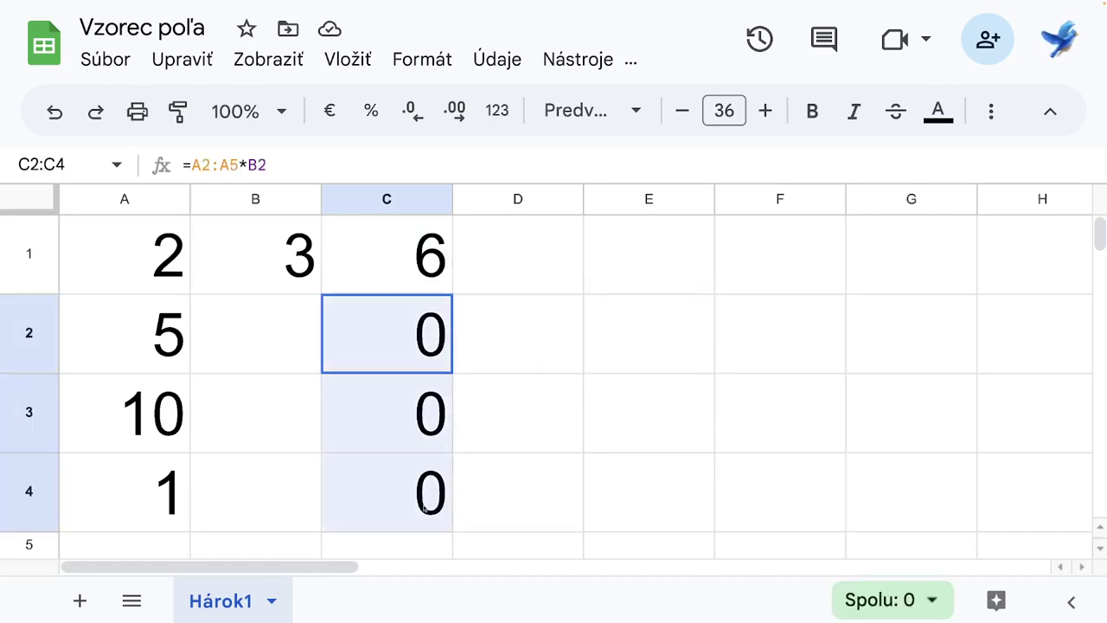
pyautogui.press('Delete')
# - Convert the formula in C1 to the array formula =ArrayFormula(A1:A4*B1)
pyautogui.click(403, 256)
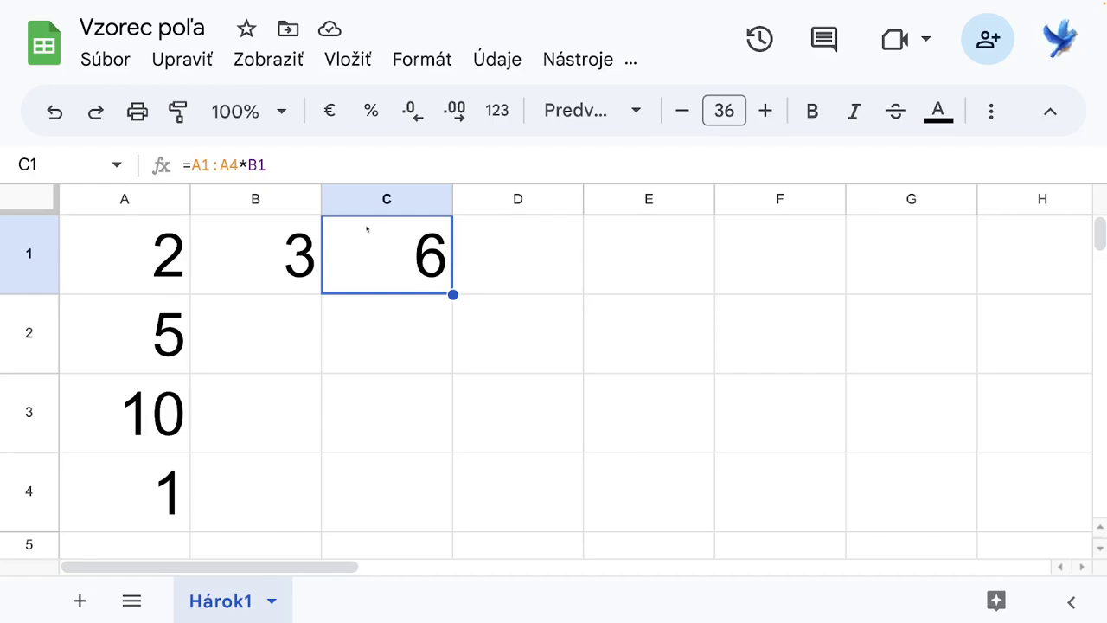
pyautogui.click(286, 168)
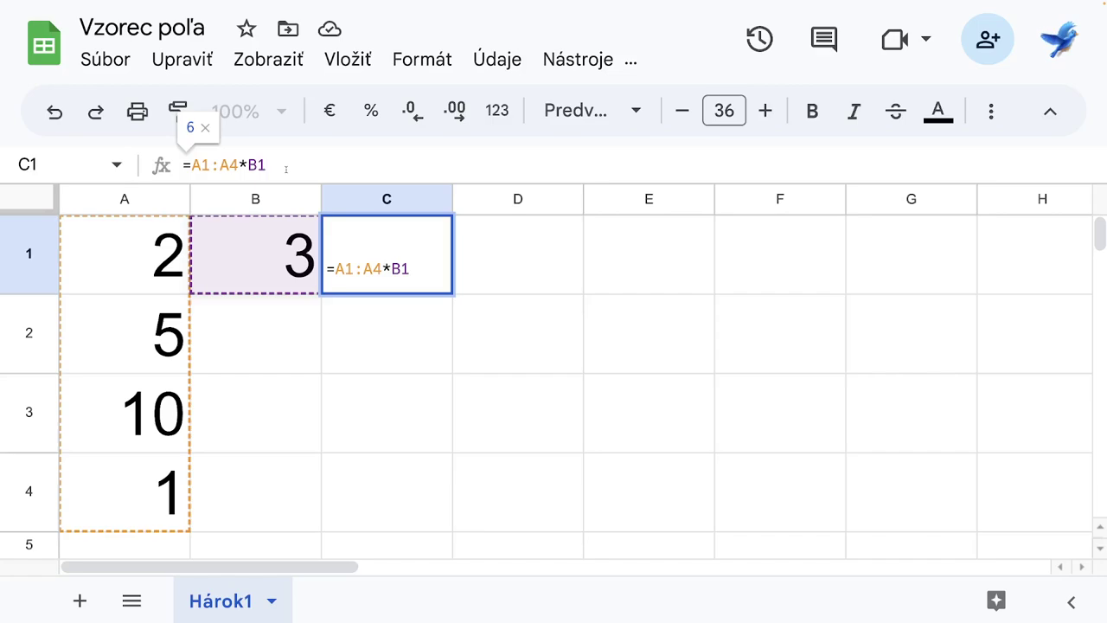
pyautogui.hotkey('ctrl', 'shift', 'Return')
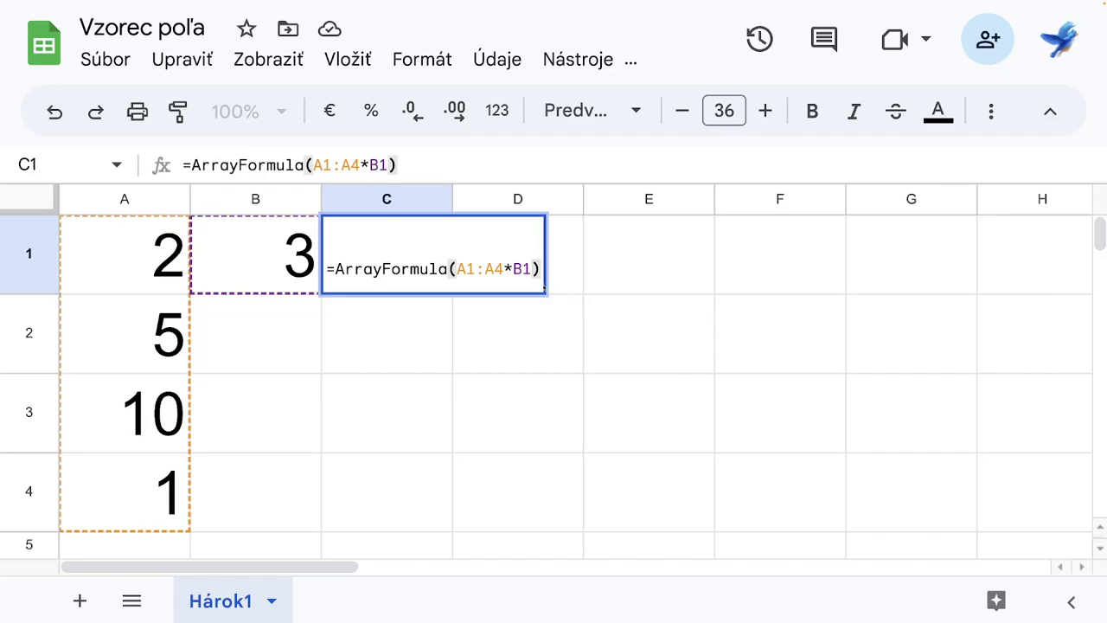
pyautogui.press('Return')
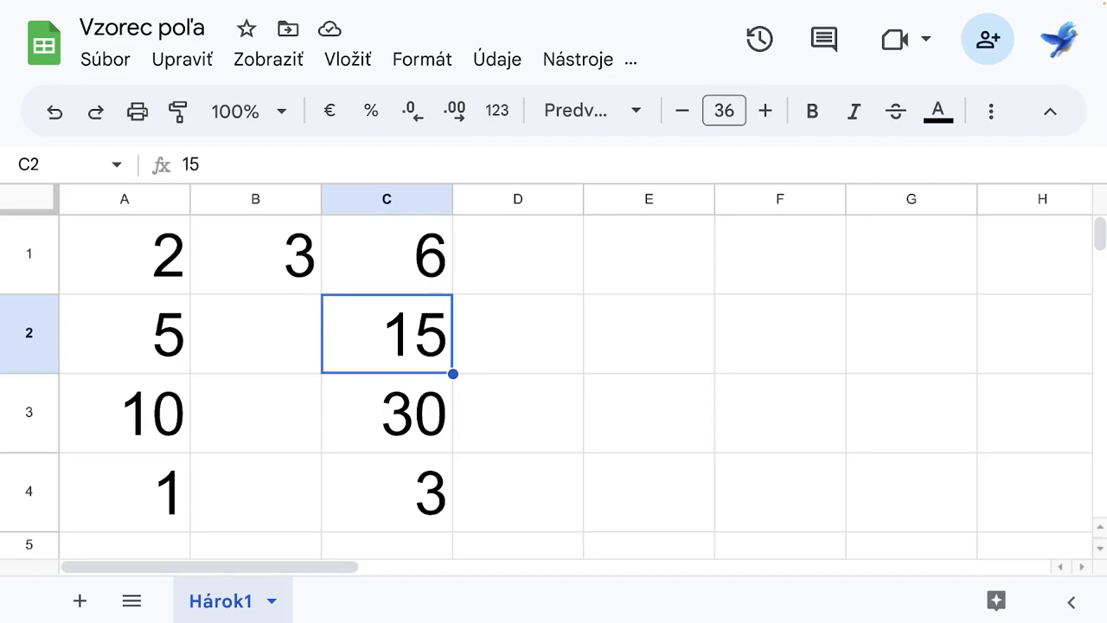
# - Examine the array formula in C1 and the column A cells it references
pyautogui.click(399, 254)
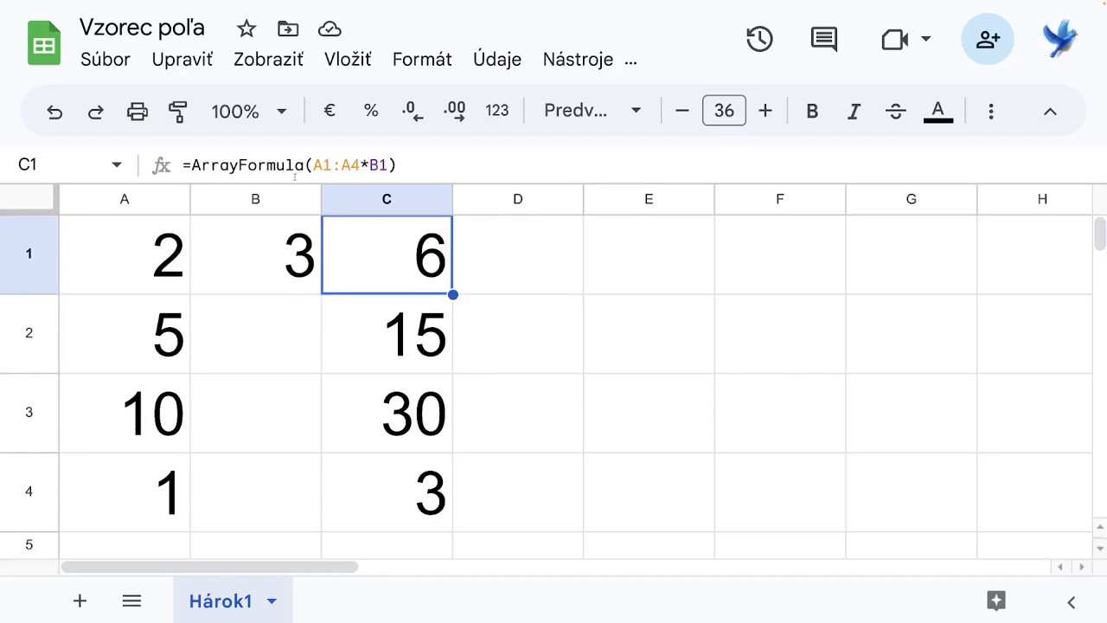
pyautogui.click(176, 276)
pyautogui.click(178, 322)
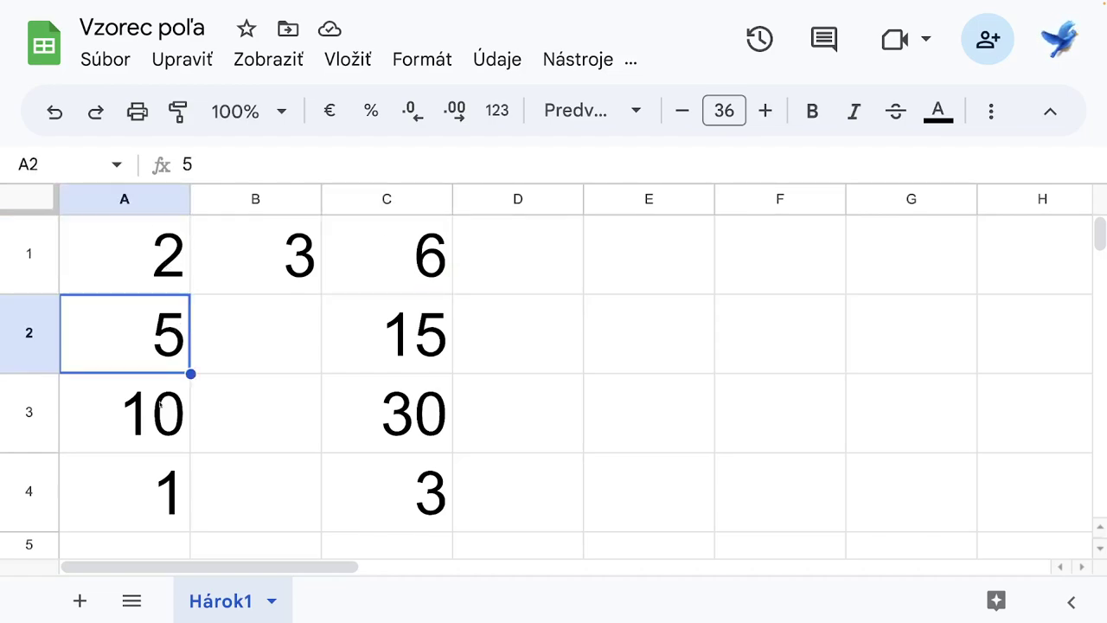
pyautogui.click(163, 406)
pyautogui.click(149, 475)
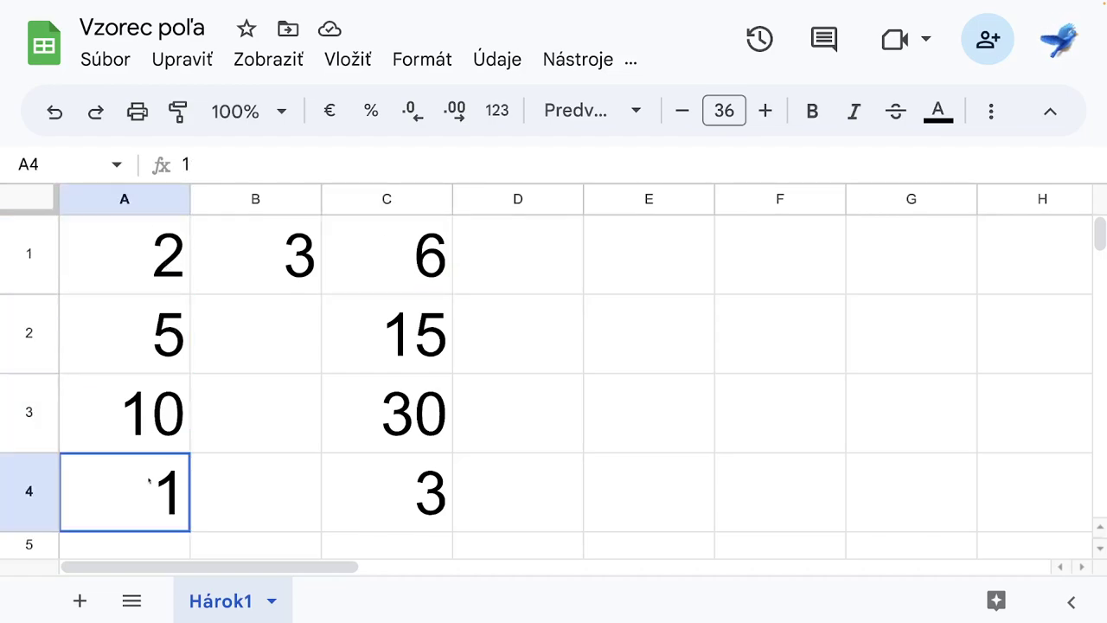
pyautogui.click(398, 262)
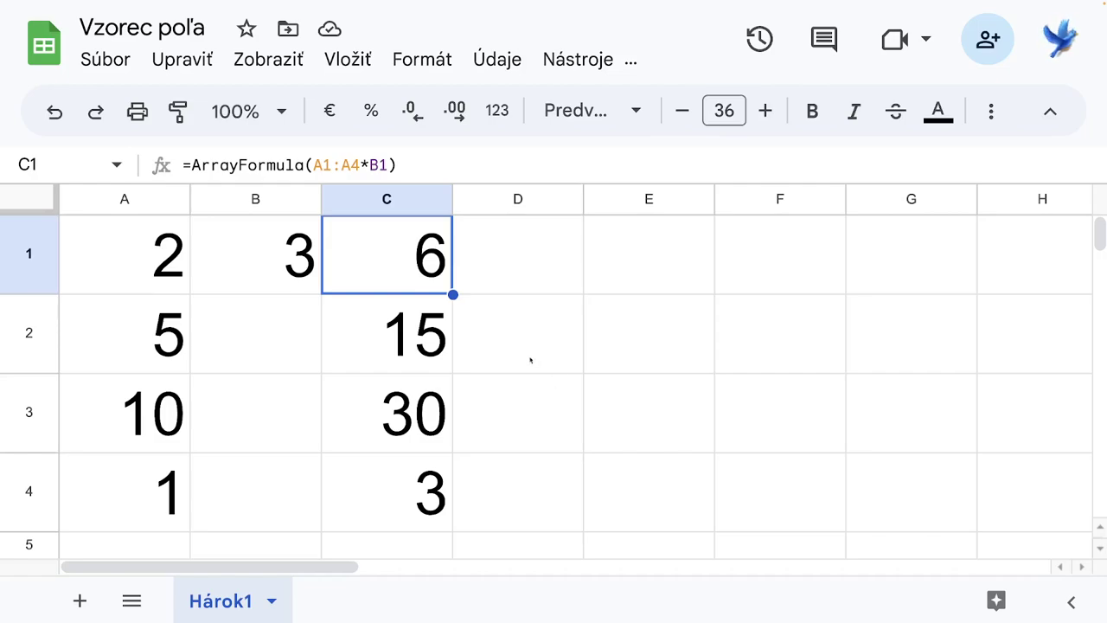
# - Clear the range C1:C4 and enter 2, 1 and 0 in cells B2, B3 and B4
pyautogui.moveTo(393, 243); pyautogui.dragTo(402, 489)
pyautogui.press('Delete')
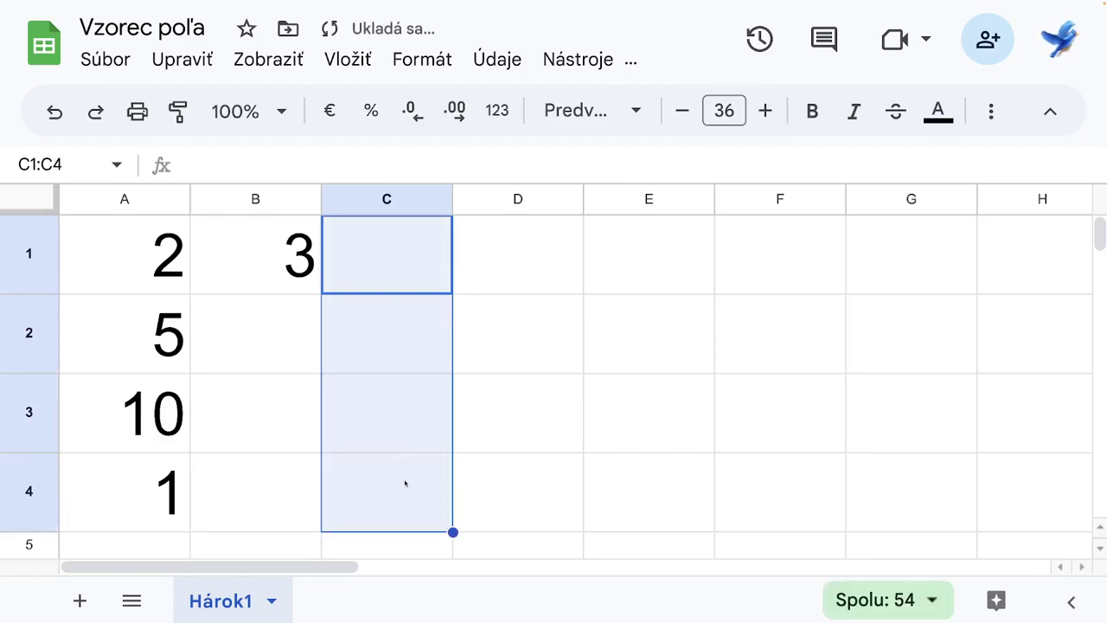
pyautogui.click(294, 332)
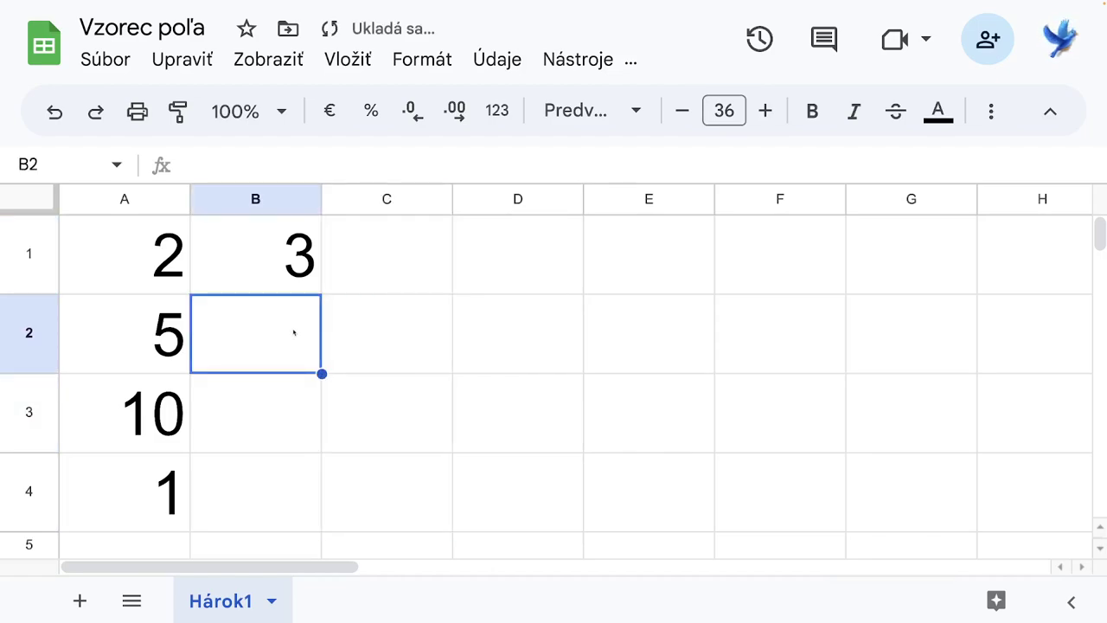
pyautogui.write('2')
pyautogui.click(253, 407)
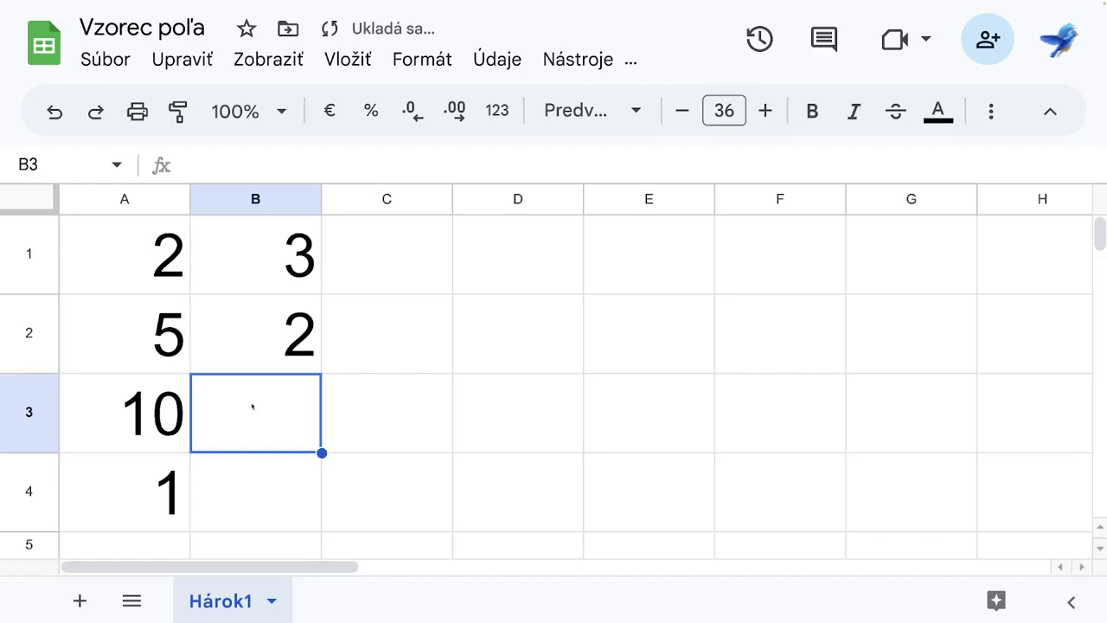
pyautogui.write('1')
pyautogui.click(264, 494)
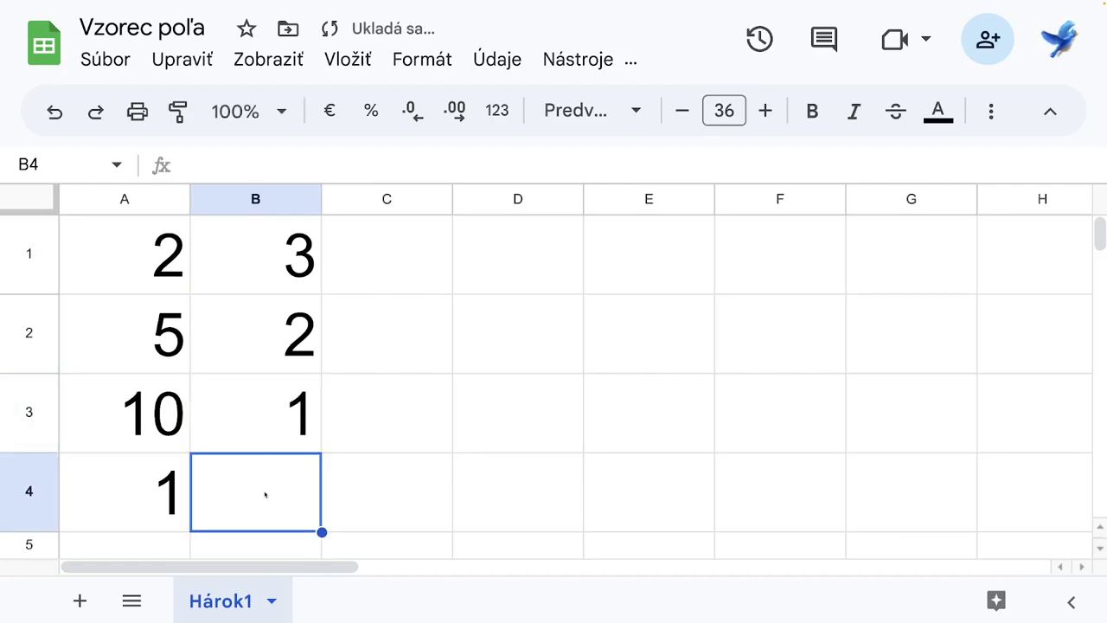
pyautogui.write('0')
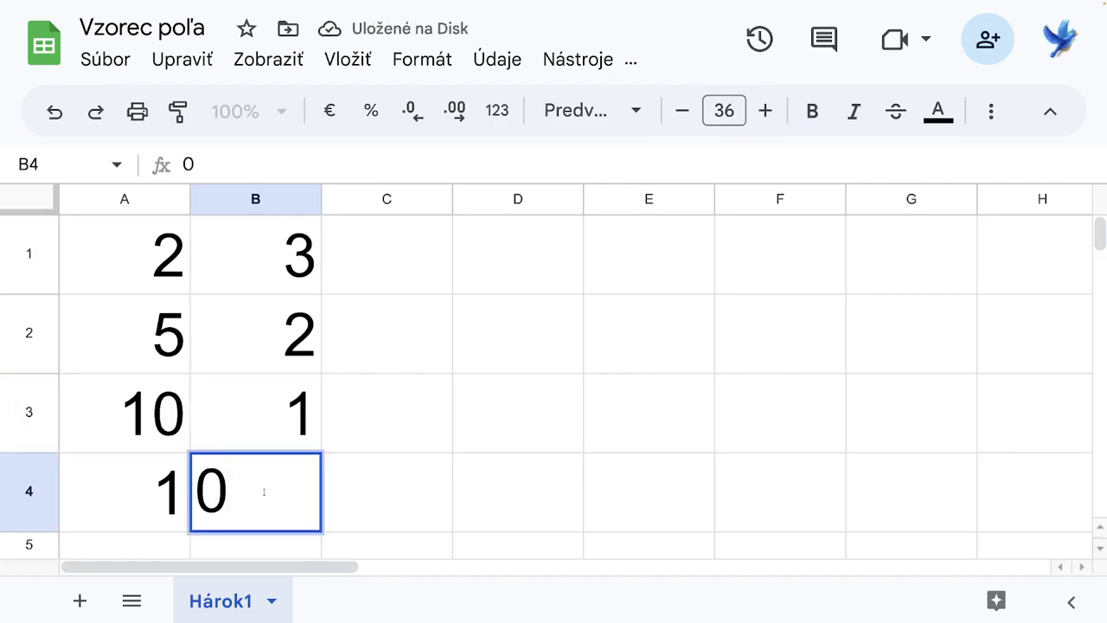
pyautogui.press('Return')
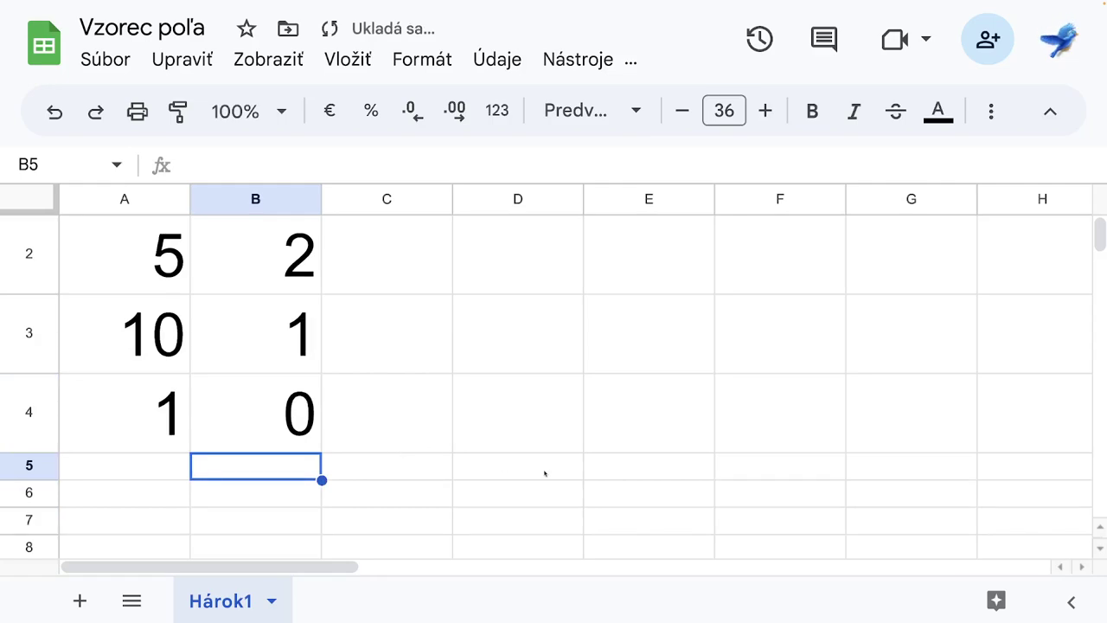
# - Enter the formula =A1*B1 in cell C1
pyautogui.scroll(1, 463, 433)
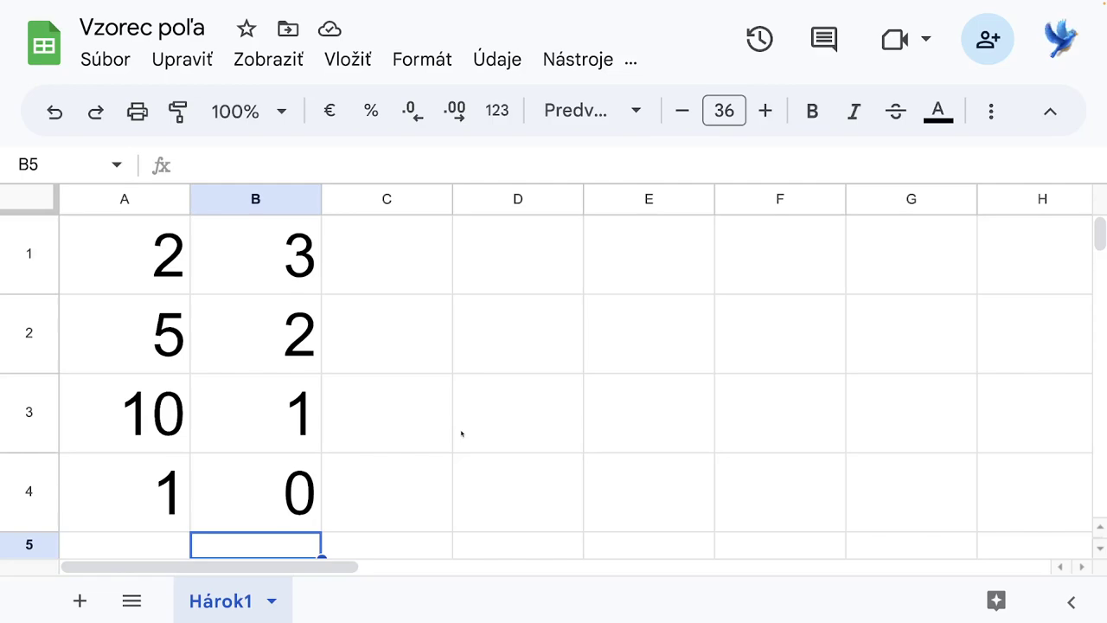
pyautogui.hotkey('ctrl', '-')
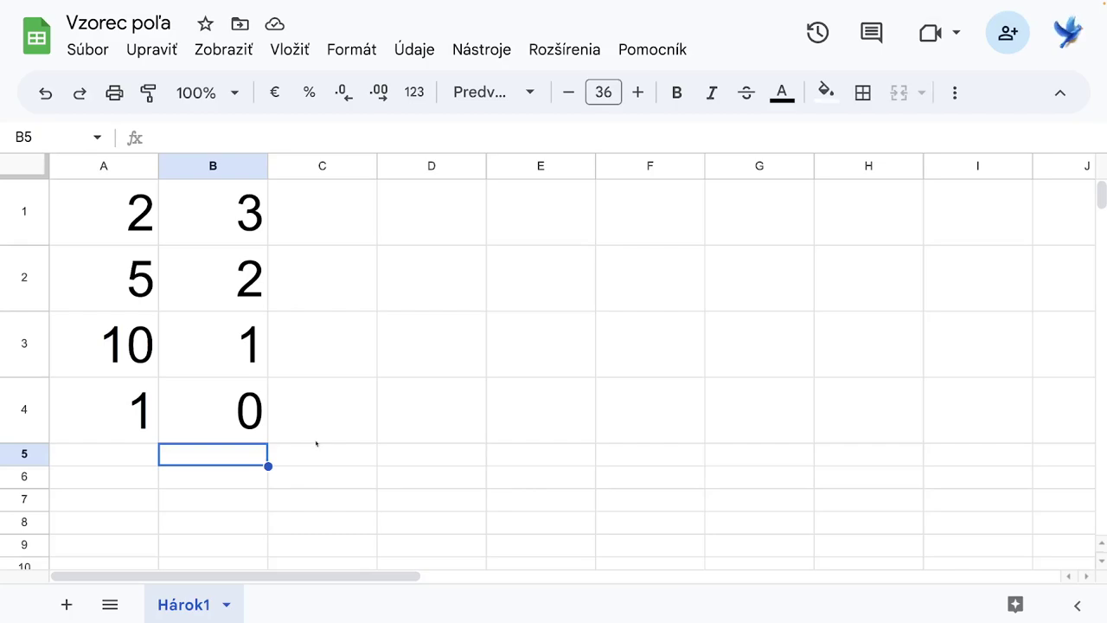
pyautogui.click(305, 215)
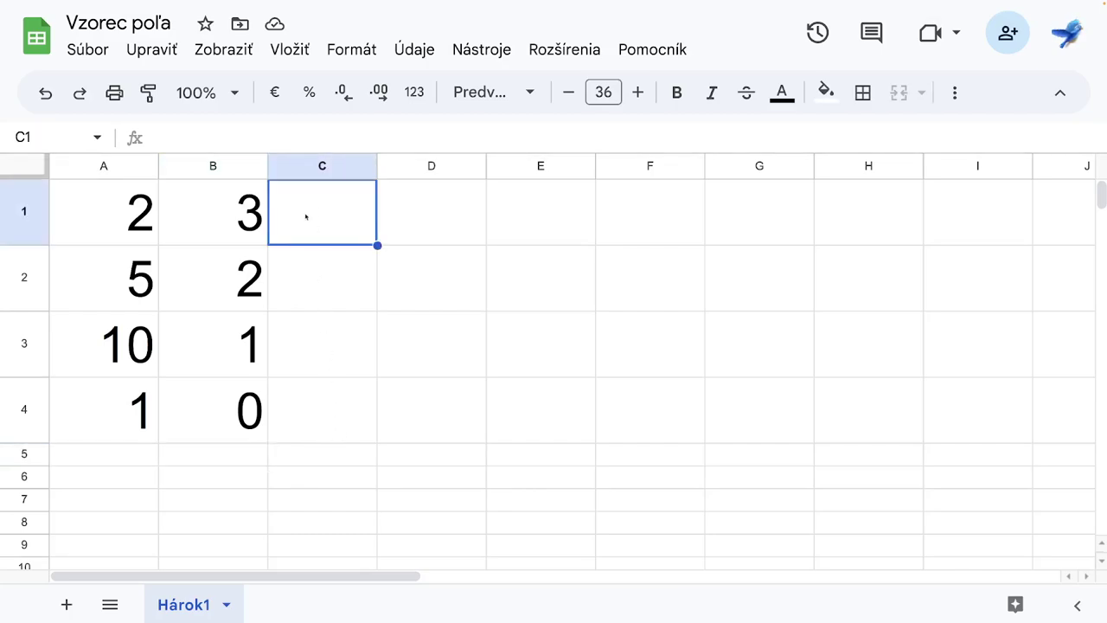
pyautogui.write('=')
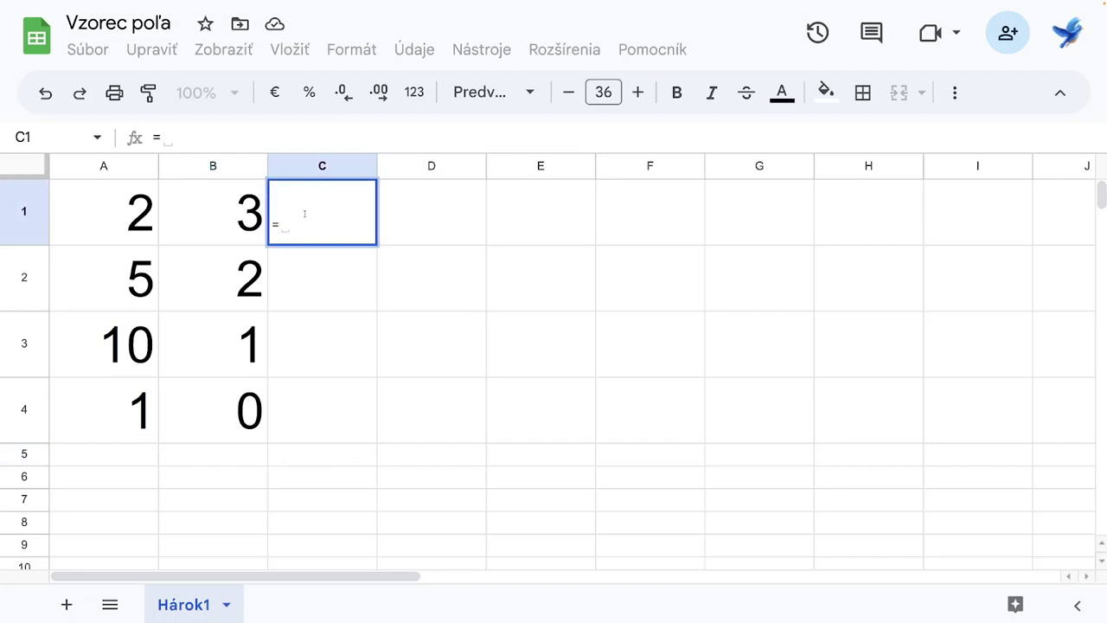
pyautogui.click(116, 211)
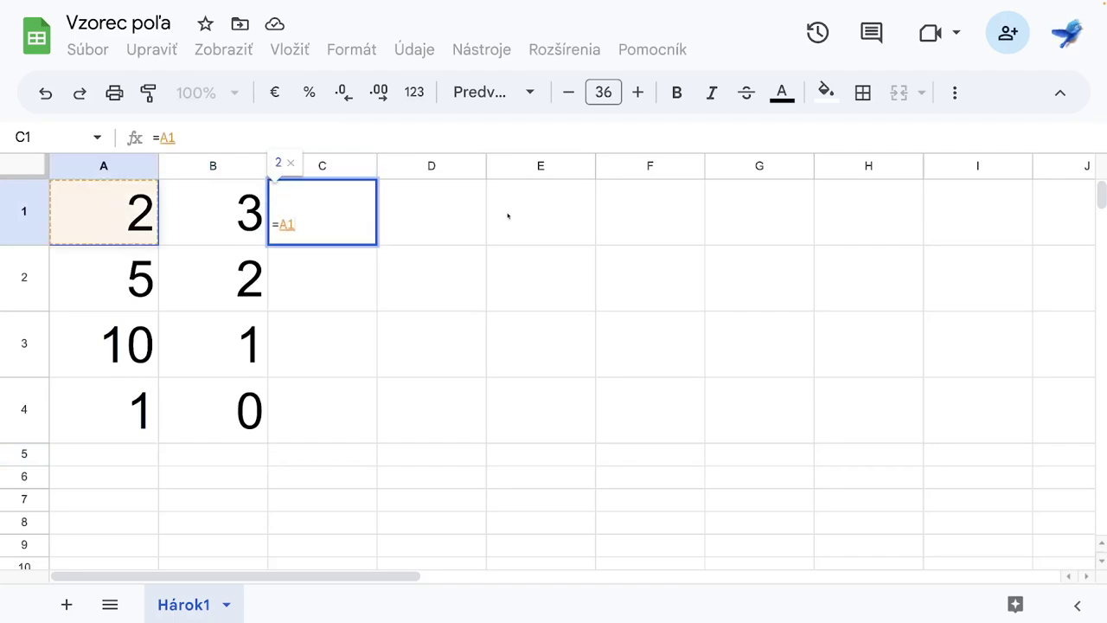
pyautogui.hotkey('ctrl', '+')
pyautogui.hotkey('ctrl', '+')
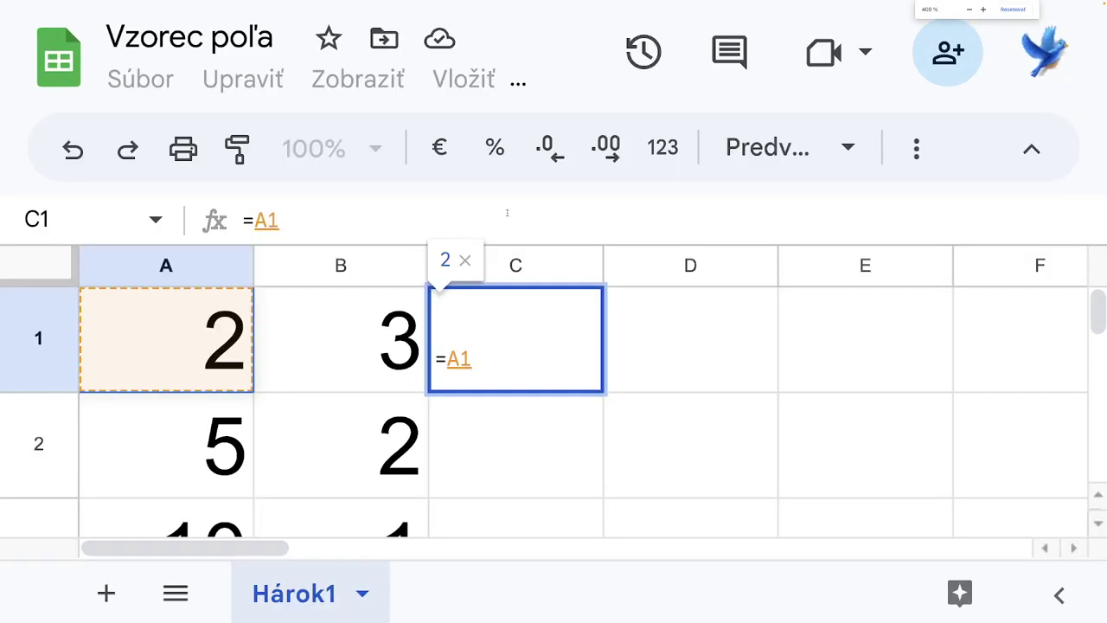
pyautogui.write('*')
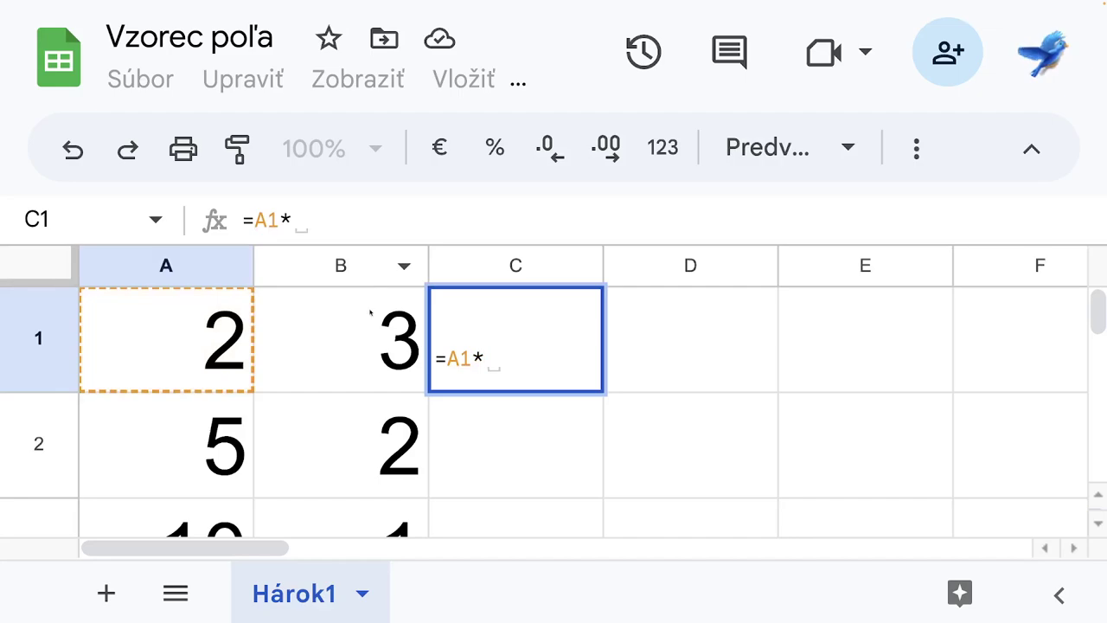
pyautogui.click(370, 327)
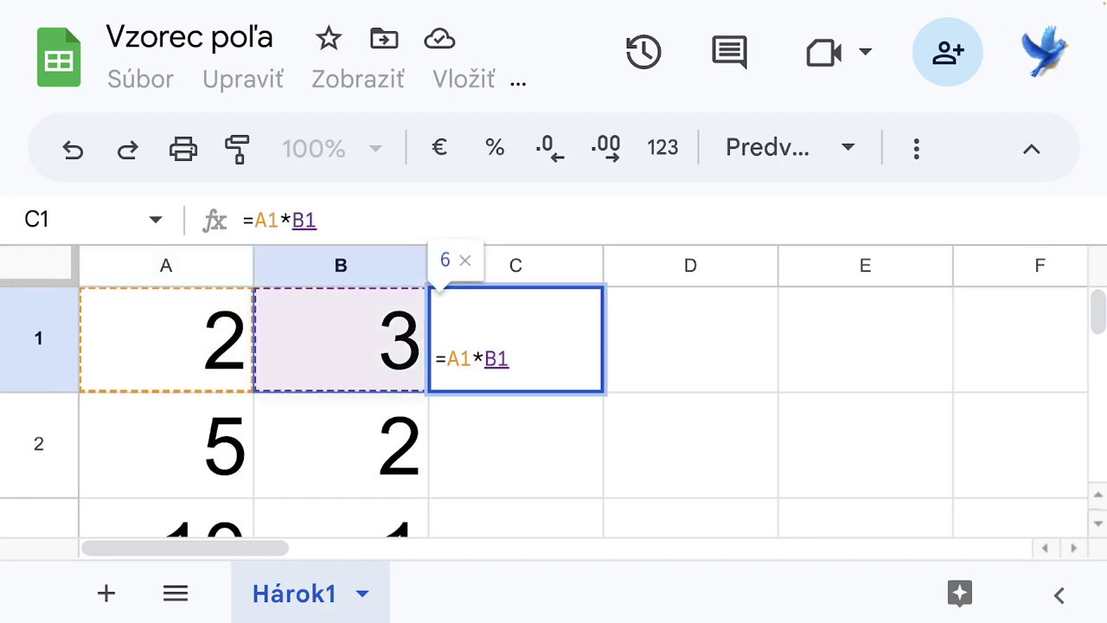
pyautogui.press('Return')
# - Accept the suggested autofill of the row-by-row multiplication for cells C2:C4
pyautogui.scroll(-3, 679, 356)
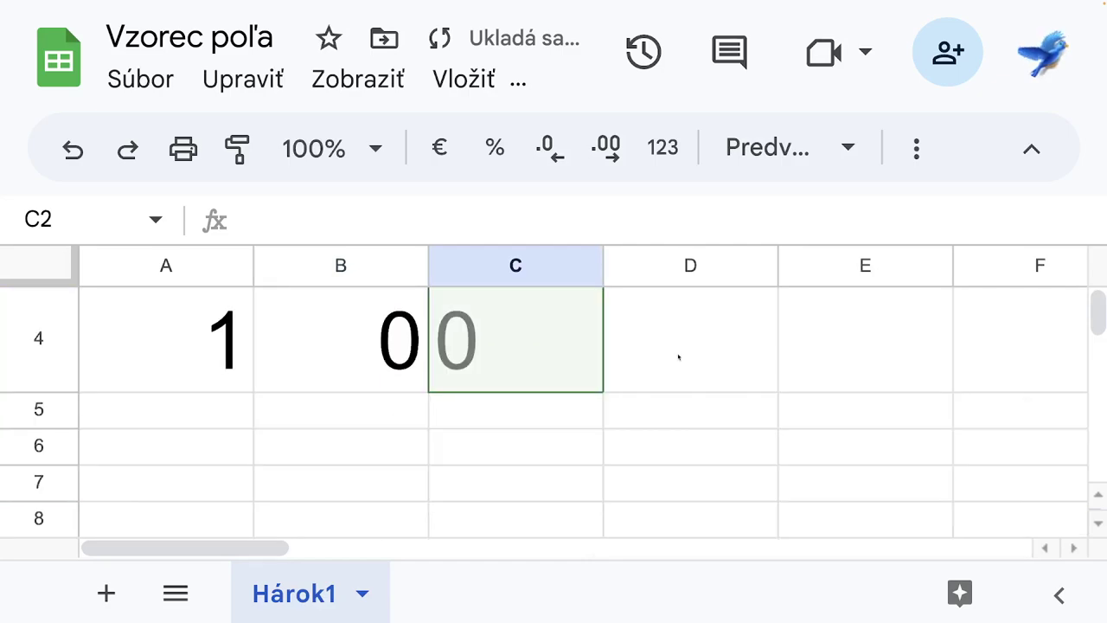
pyautogui.scroll(1, 678, 357)
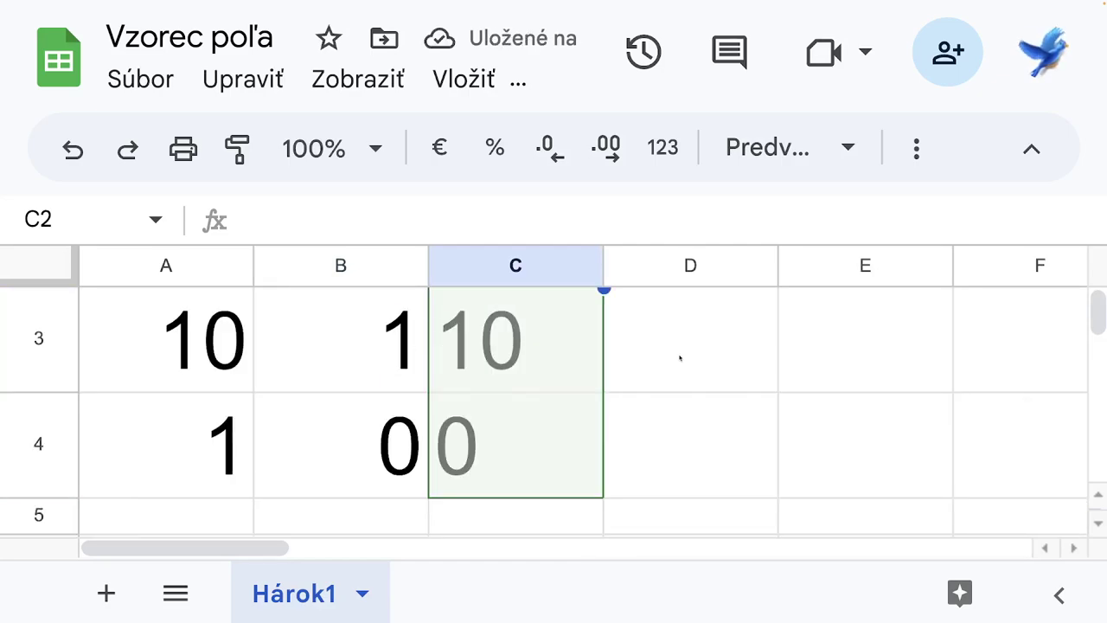
pyautogui.hotkey('ctrl', '-')
pyautogui.hotkey('ctrl', '-')
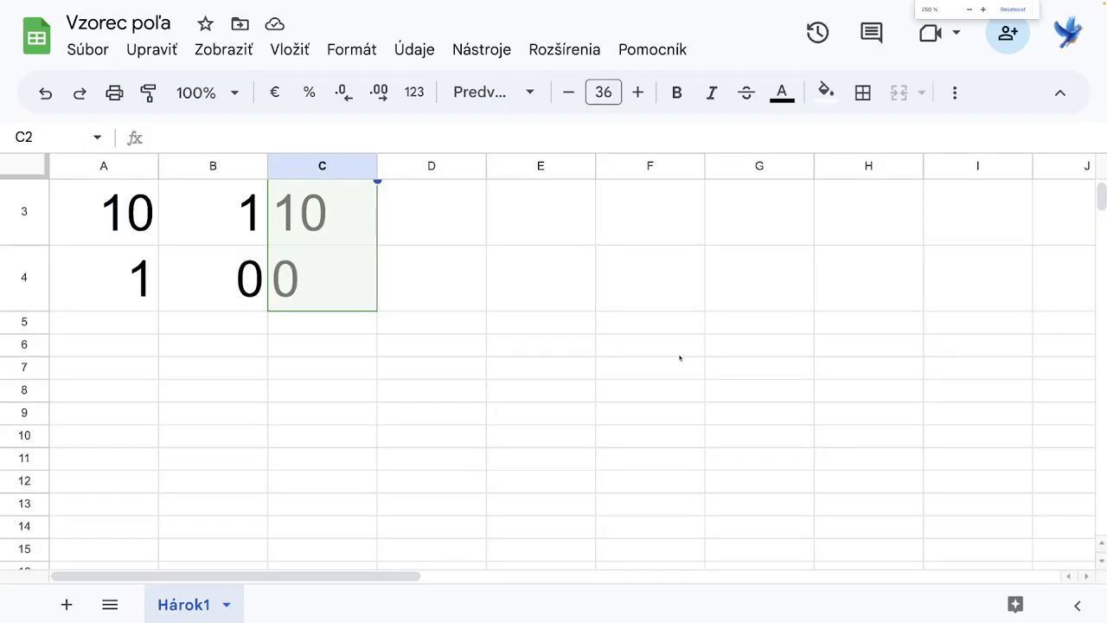
pyautogui.scroll(2, 446, 329)
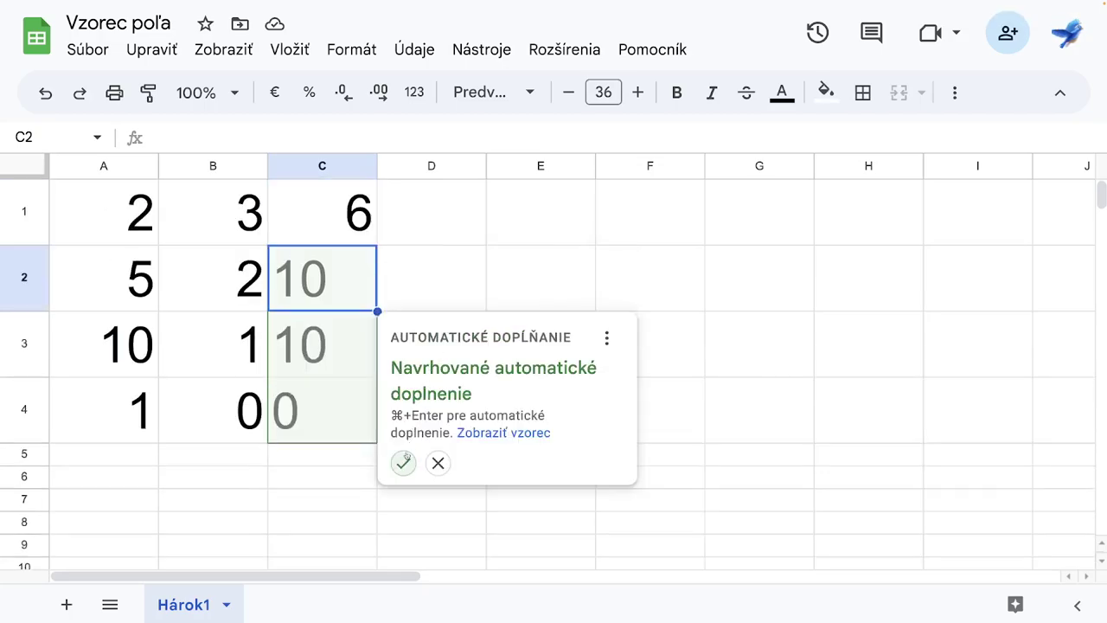
pyautogui.click(404, 461)
# - Enter the suggested formula =SUM(C1:C4) in cell C5, and clear the range C1:C5
pyautogui.click(310, 458)
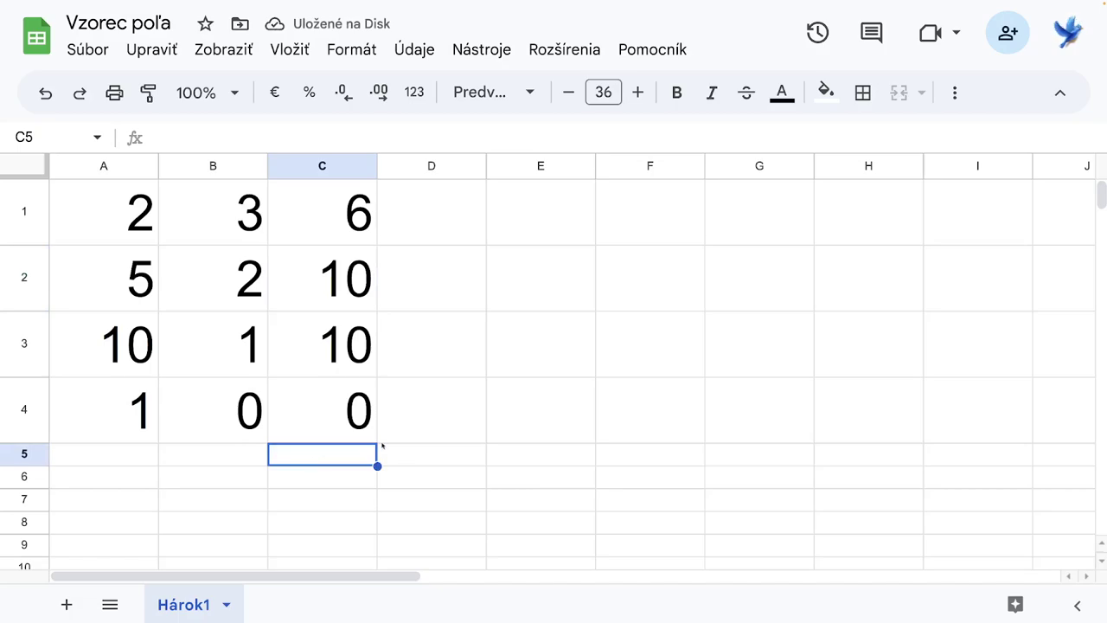
pyautogui.write('=')
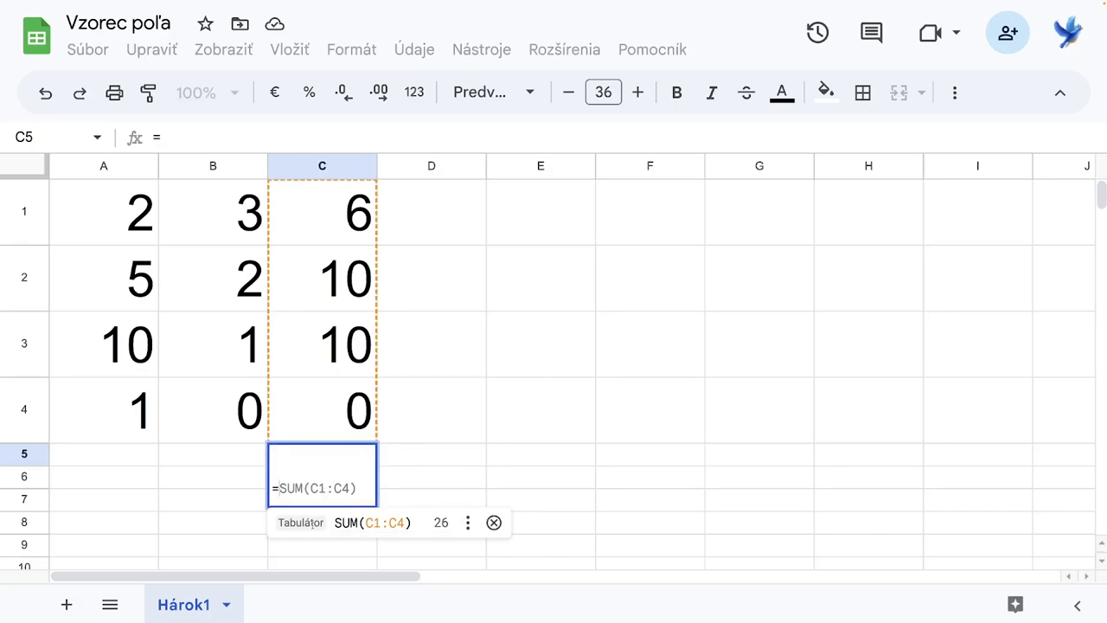
pyautogui.click(313, 525)
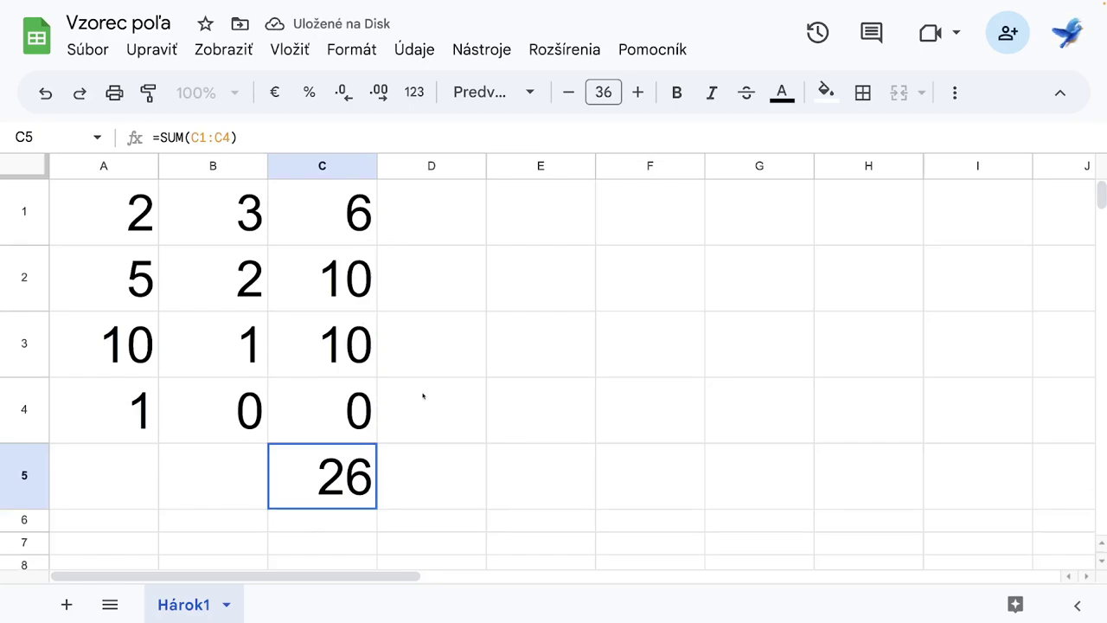
pyautogui.moveTo(325, 219); pyautogui.dragTo(334, 481)
pyautogui.press('Delete')
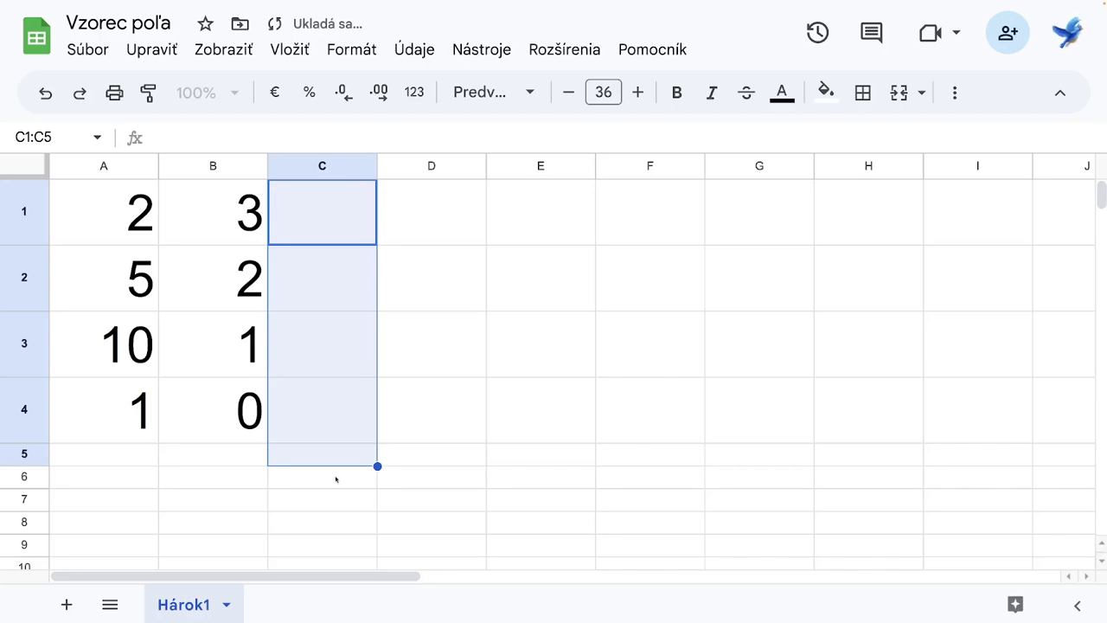
# - Write the formula =A1:A4*B1:B4 in cell C1, leaving the cell open for editing
pyautogui.click(299, 234)
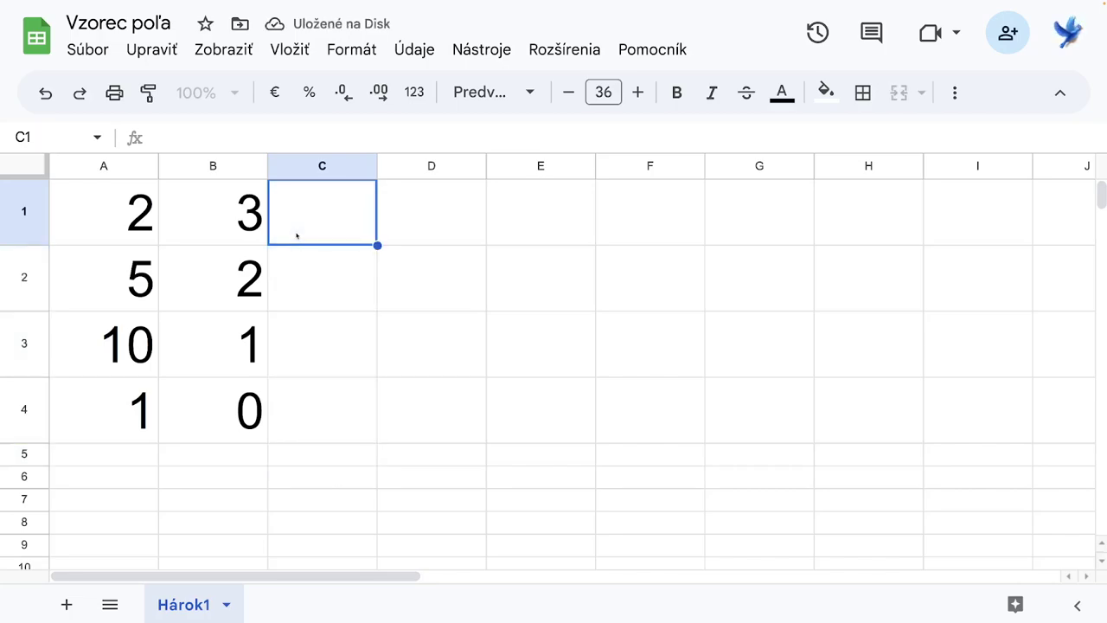
pyautogui.doubleClick(297, 229)
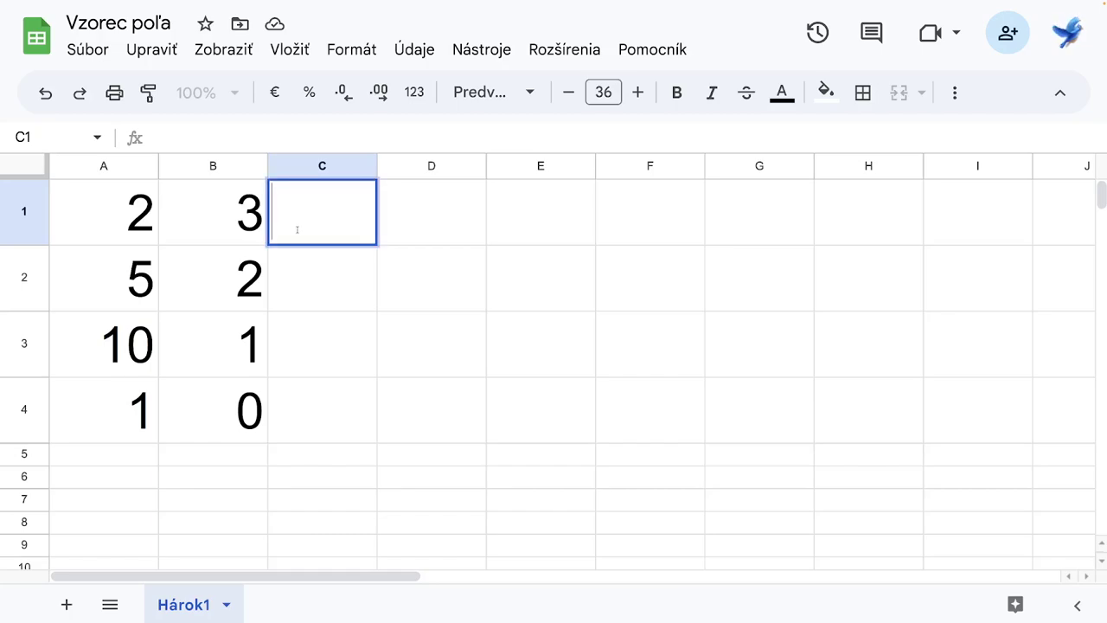
pyautogui.write('=')
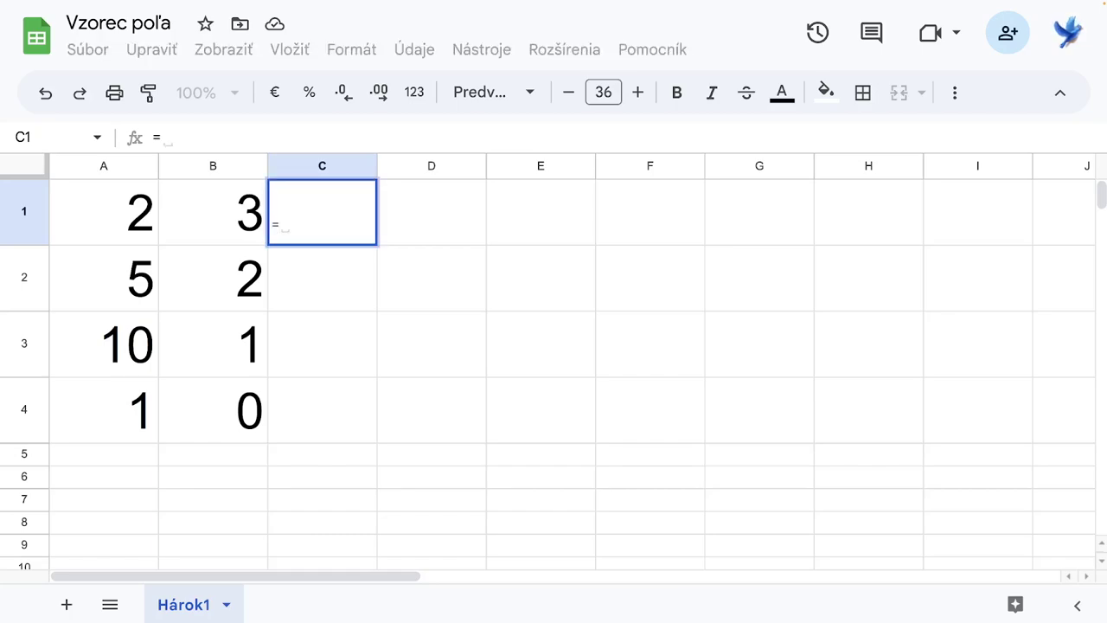
pyautogui.moveTo(138, 226); pyautogui.dragTo(115, 425)
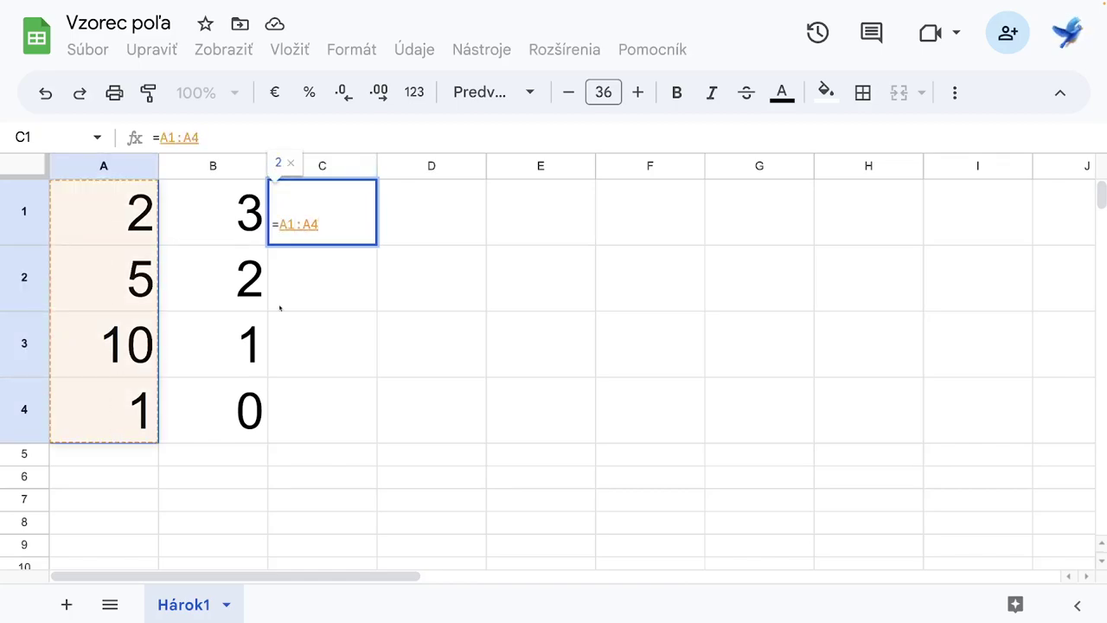
pyautogui.write('*')
pyautogui.moveTo(217, 216); pyautogui.dragTo(213, 382)
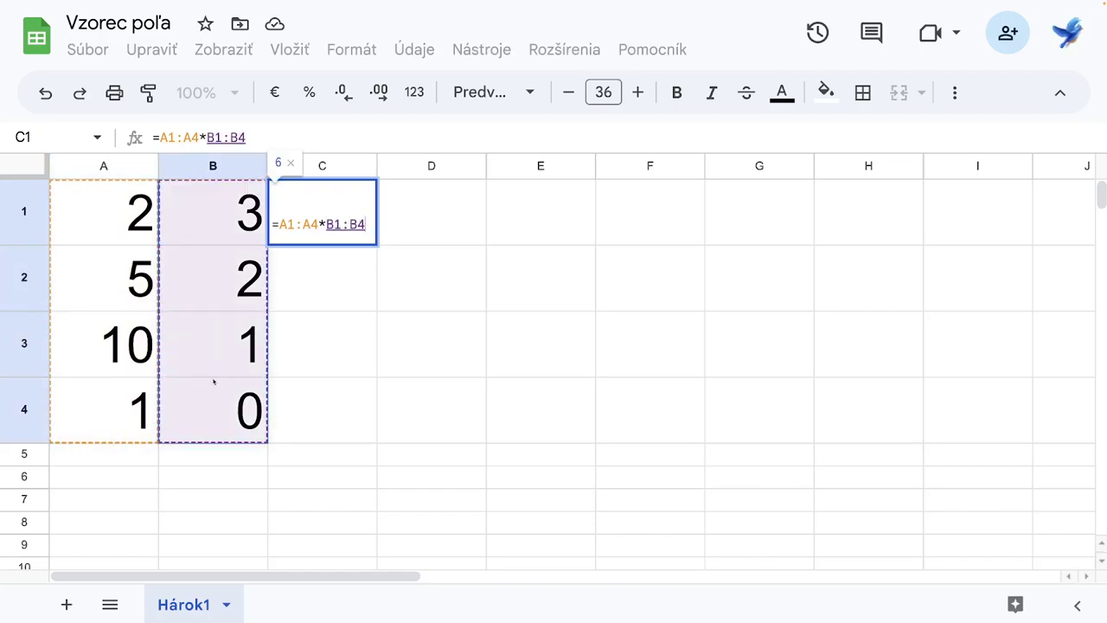
# - Convert the formula in C1 to the array formula =ArrayFormula(A1:A4*B1:B4) and commit it
pyautogui.hotkey('ctrl', '+')
pyautogui.hotkey('ctrl', '+')
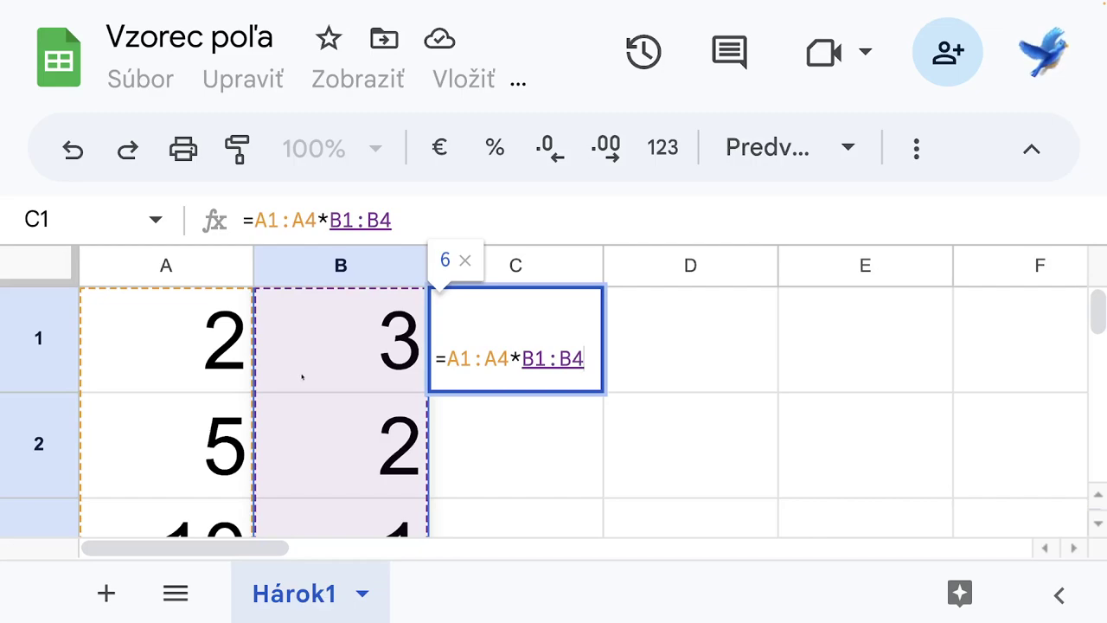
pyautogui.click(446, 358)
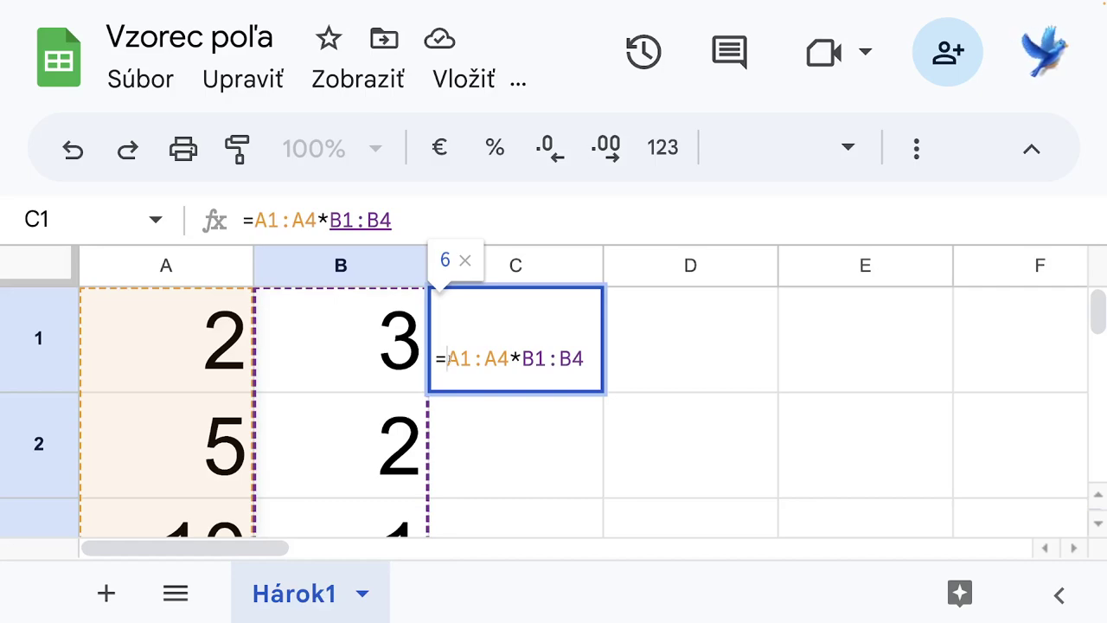
pyautogui.hotkey('ctrl', 'shift', 'Return')
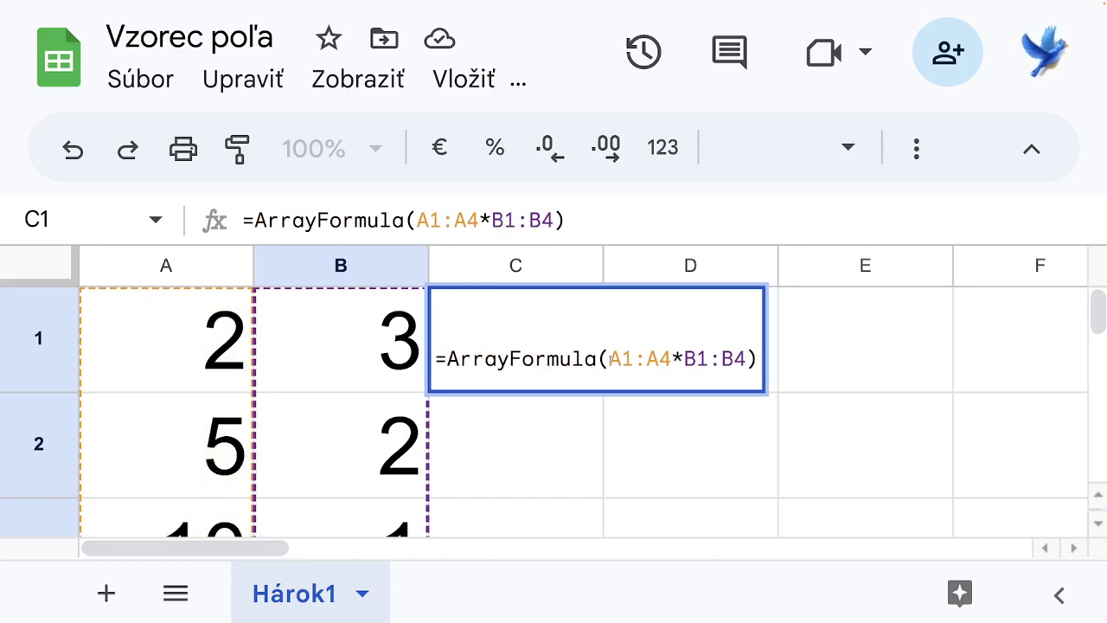
pyautogui.click(610, 358)
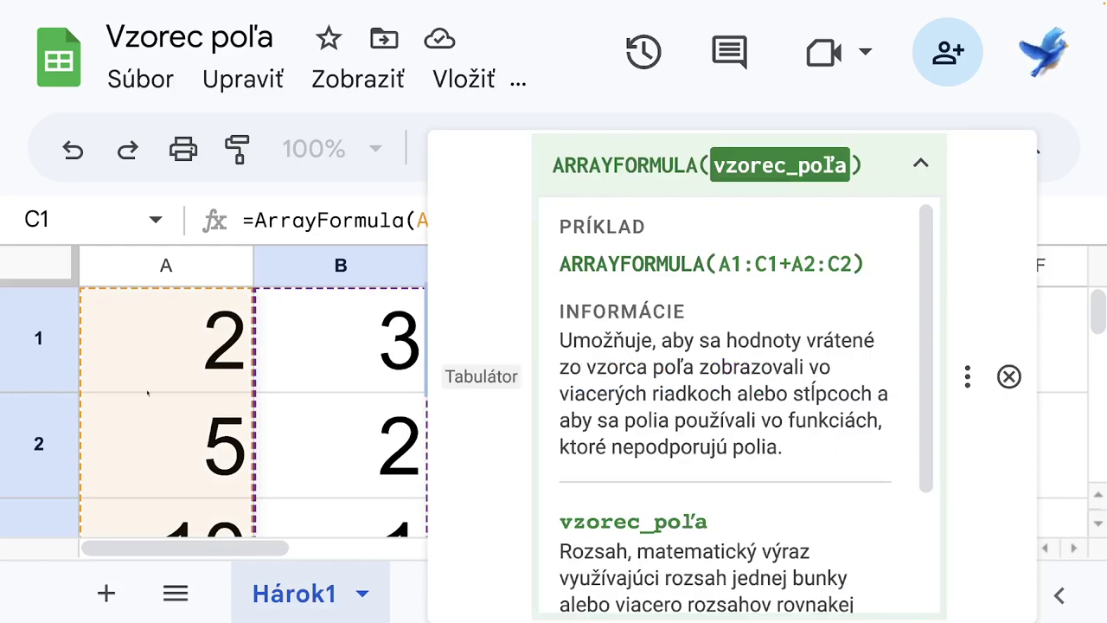
pyautogui.click(134, 361)
pyautogui.click(503, 342)
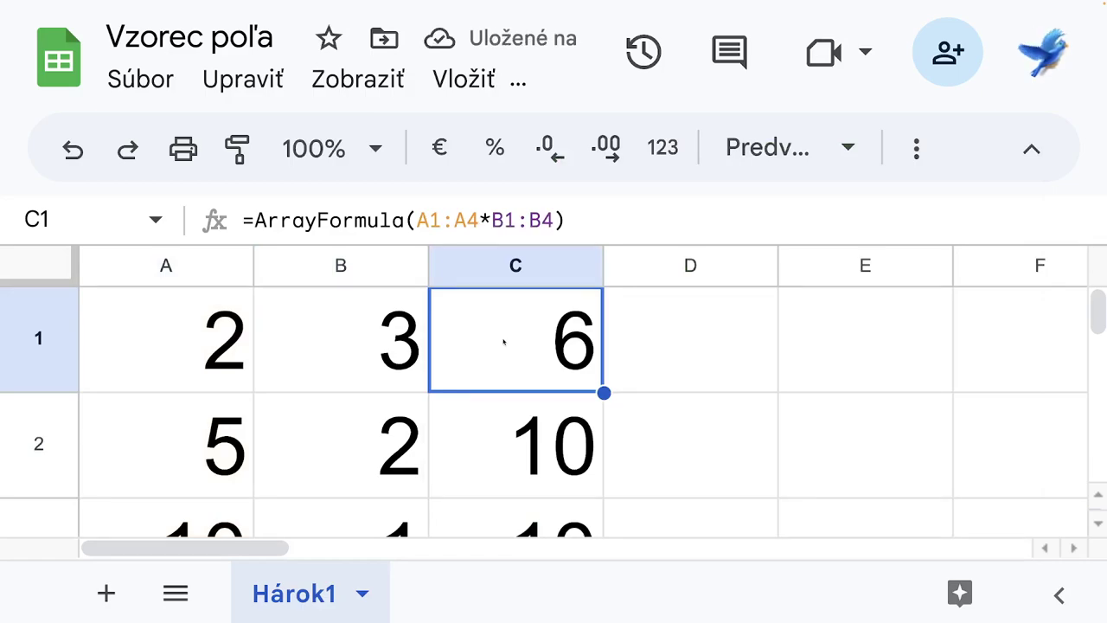
# - Wrap the multiplication in C1 in a sum so the formula reads =ArrayFormula(sum(A1:A4*B1:B4))
pyautogui.hotkey('ctrl', '-')
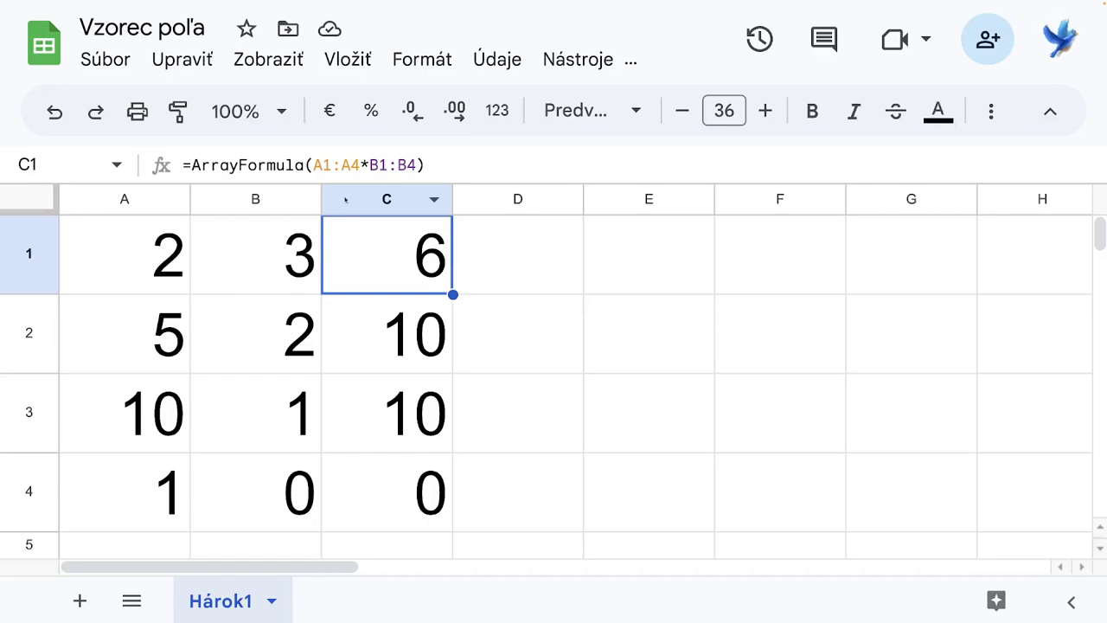
pyautogui.click(313, 164)
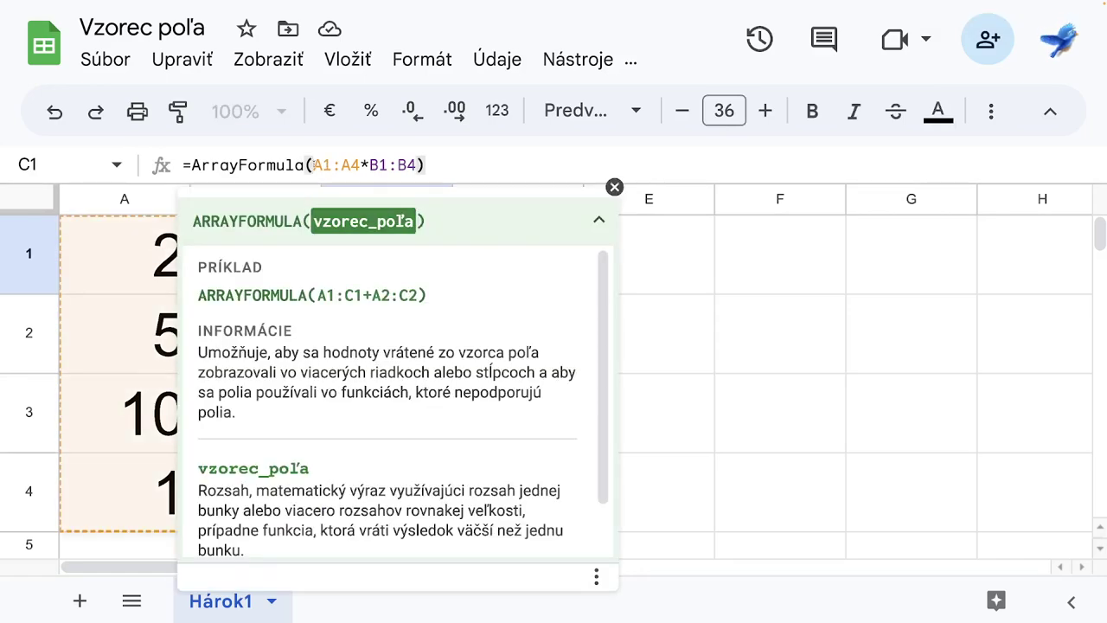
pyautogui.write('su')
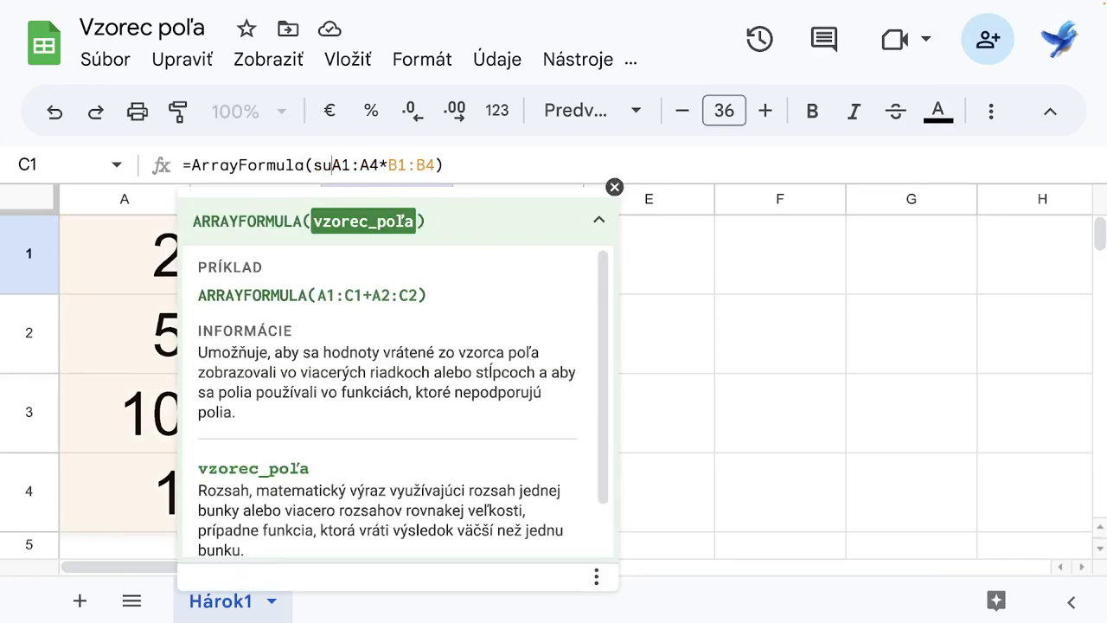
pyautogui.write('m')
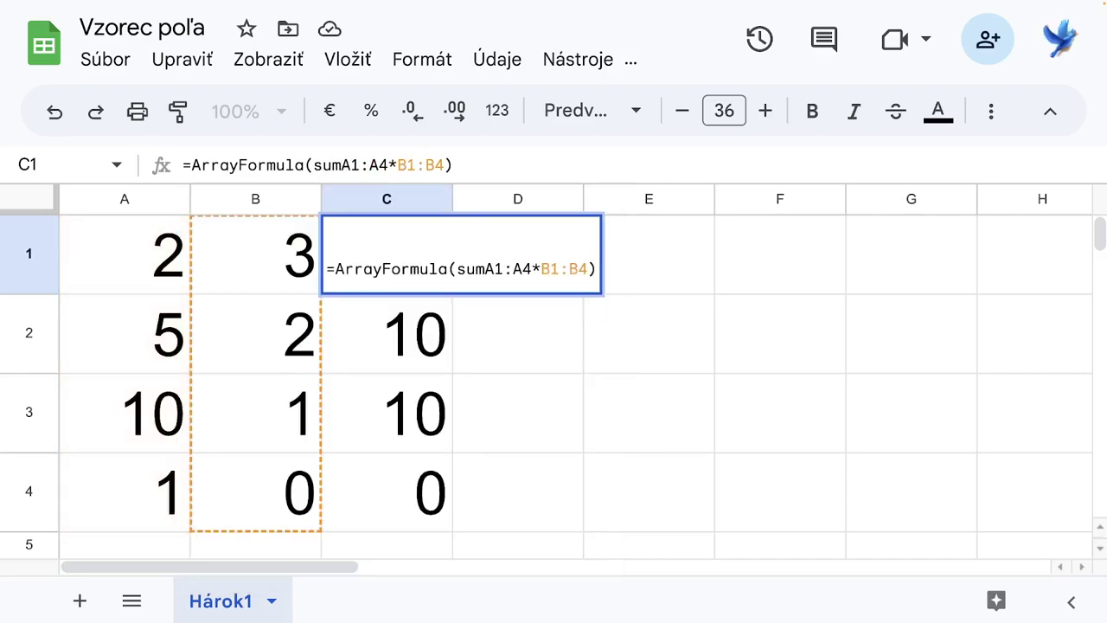
pyautogui.write('(')
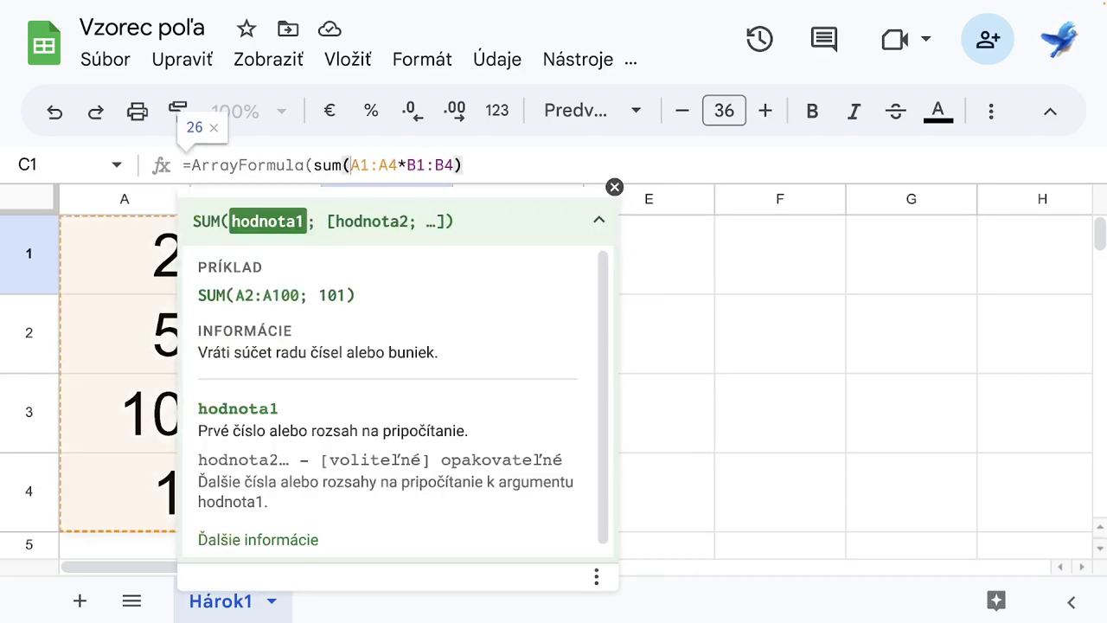
pyautogui.click(467, 164)
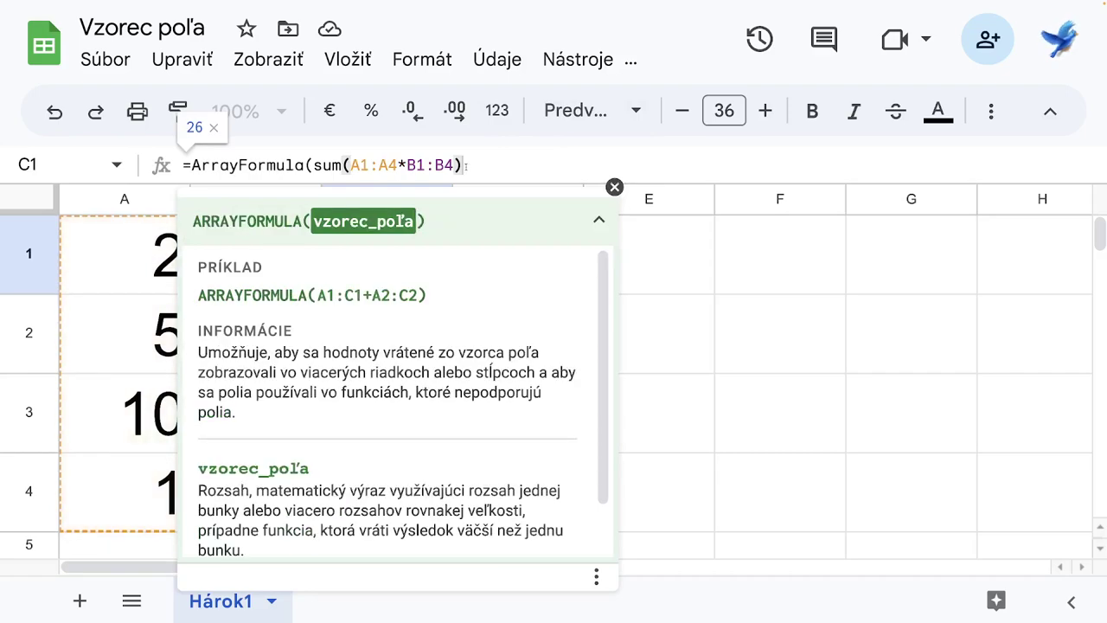
pyautogui.write(')')
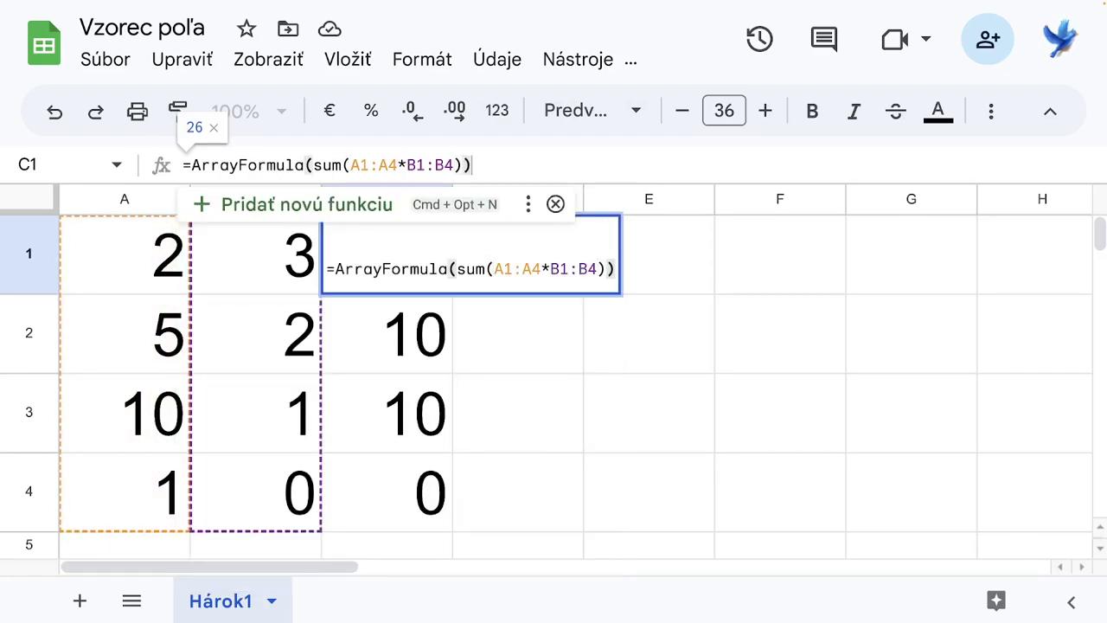
pyautogui.press('Return')
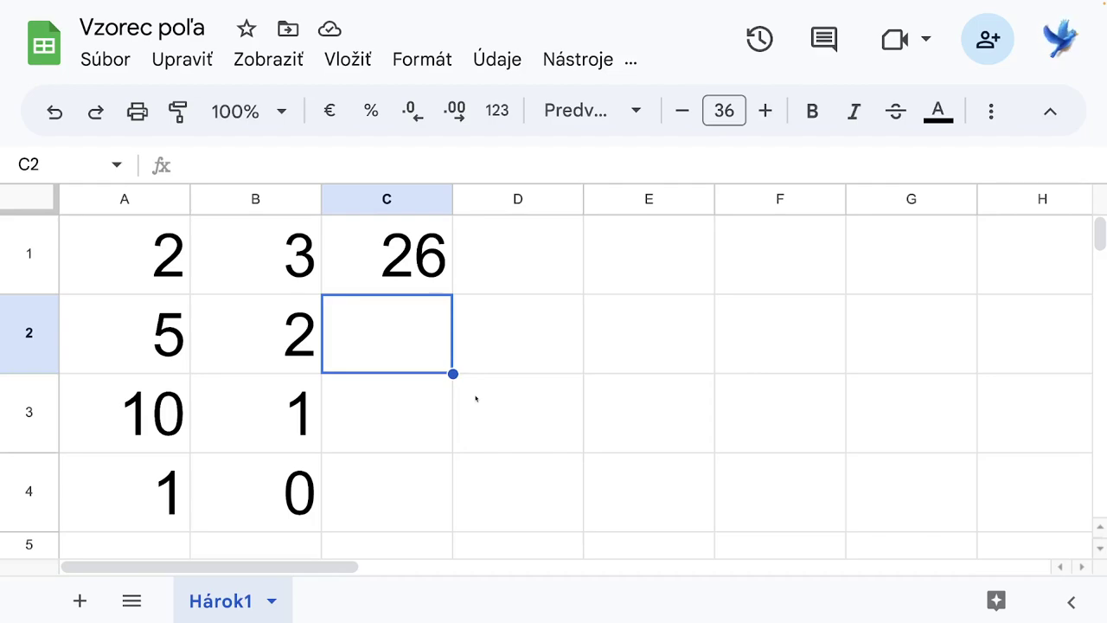
pyautogui.click(420, 271)
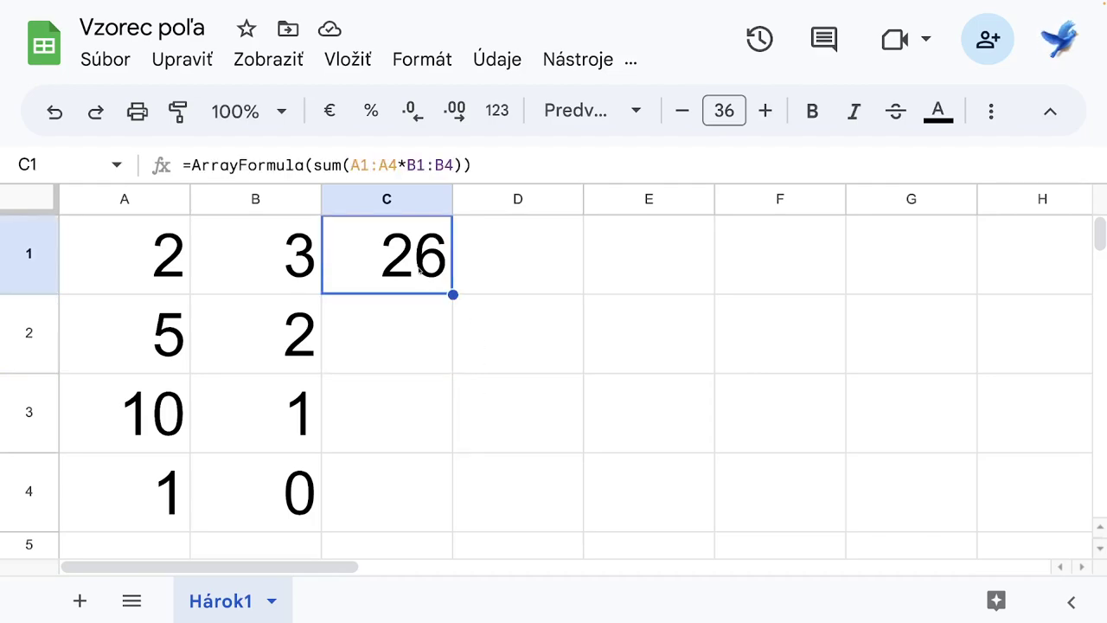
# - Replace the formula in C1 with a SUMPRODUCT function that takes A1:A4 as its first array, leaving the cell open for editing
pyautogui.press('Delete')
pyautogui.write('=')
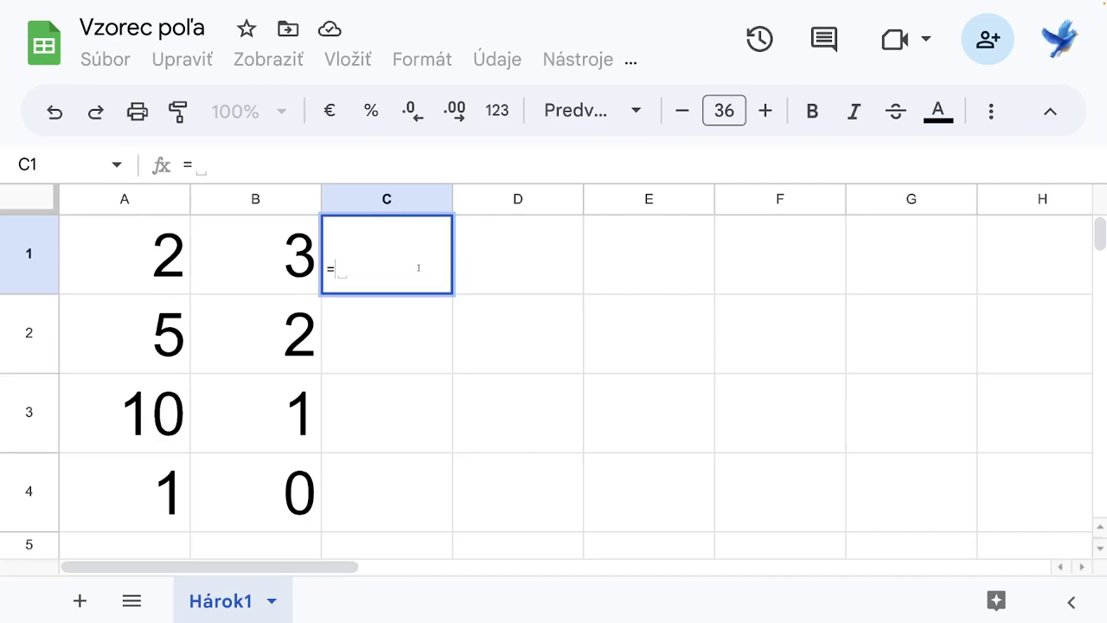
pyautogui.write('sump')
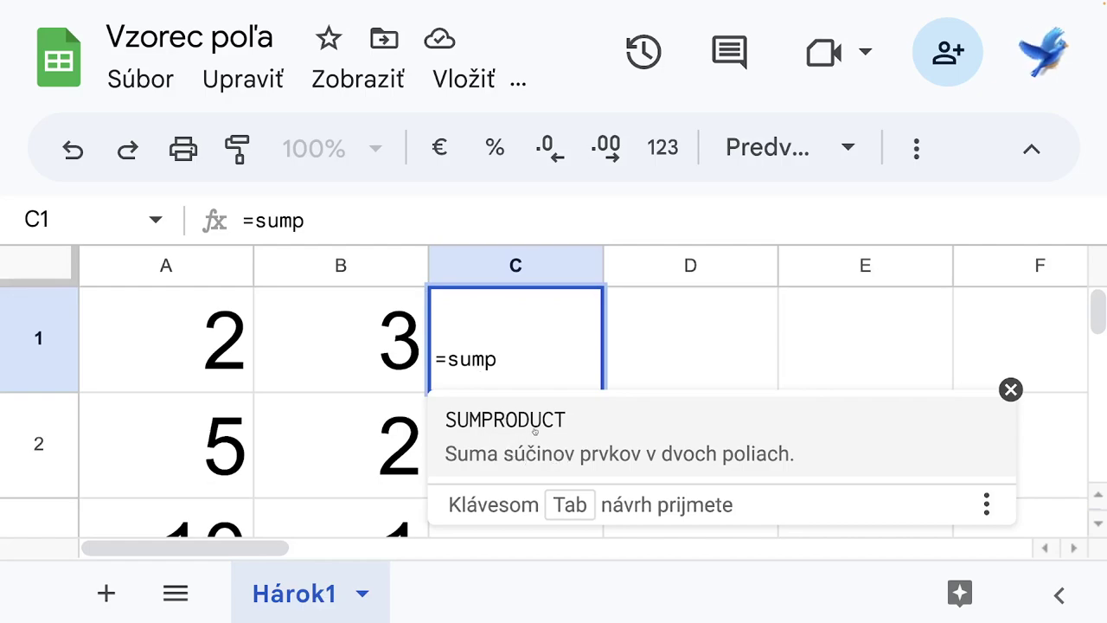
pyautogui.click(535, 431)
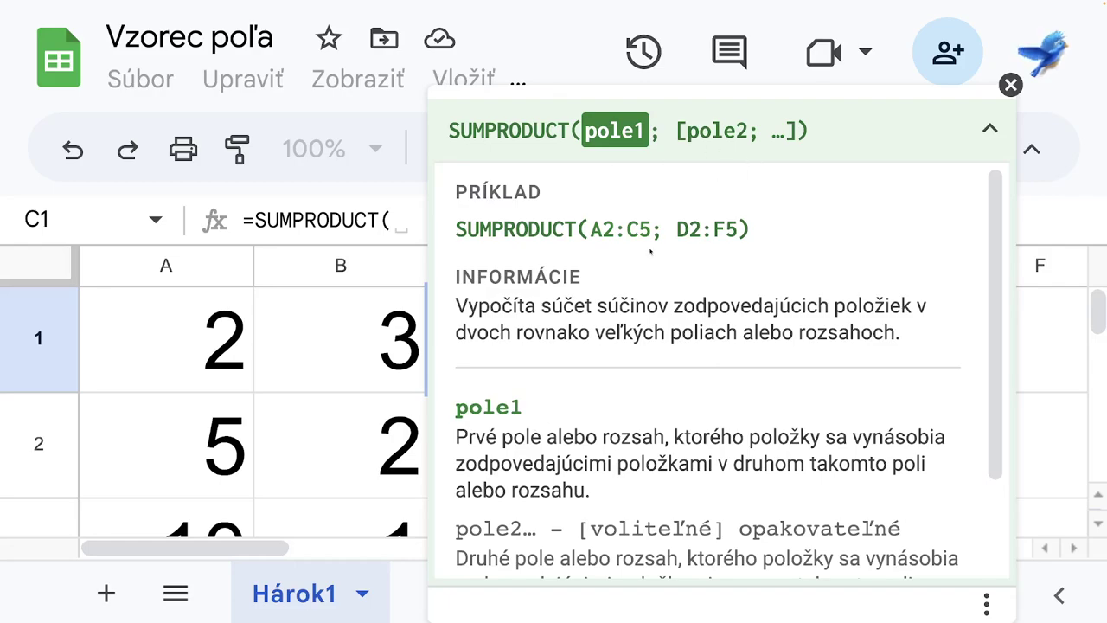
pyautogui.hotkey('ctrl', '-')
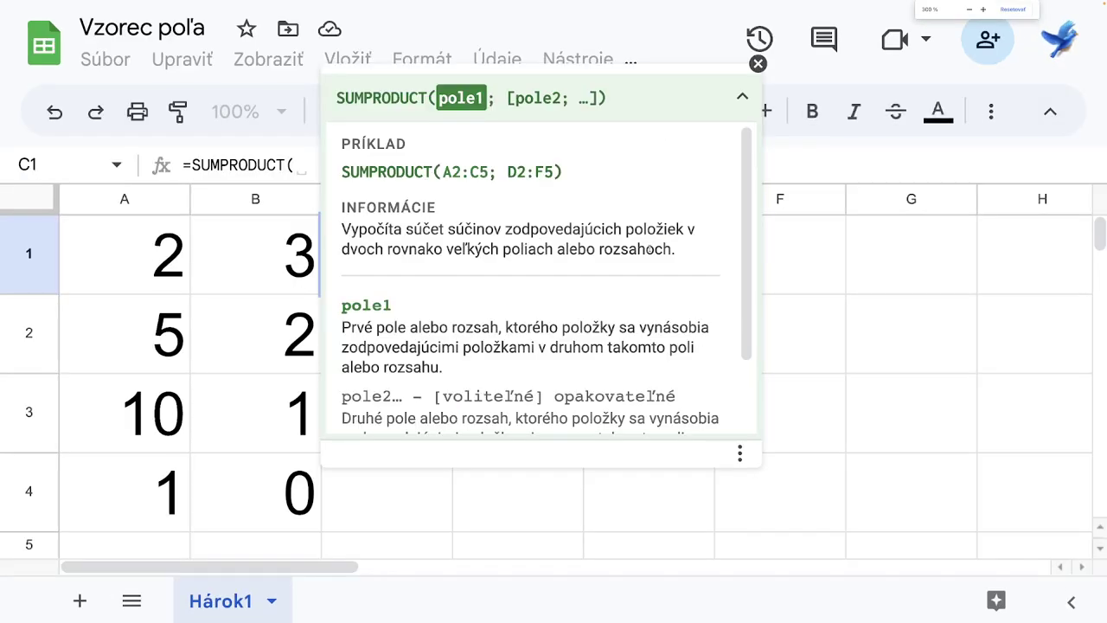
pyautogui.hotkey('ctrl', '-')
pyautogui.click(455, 421)
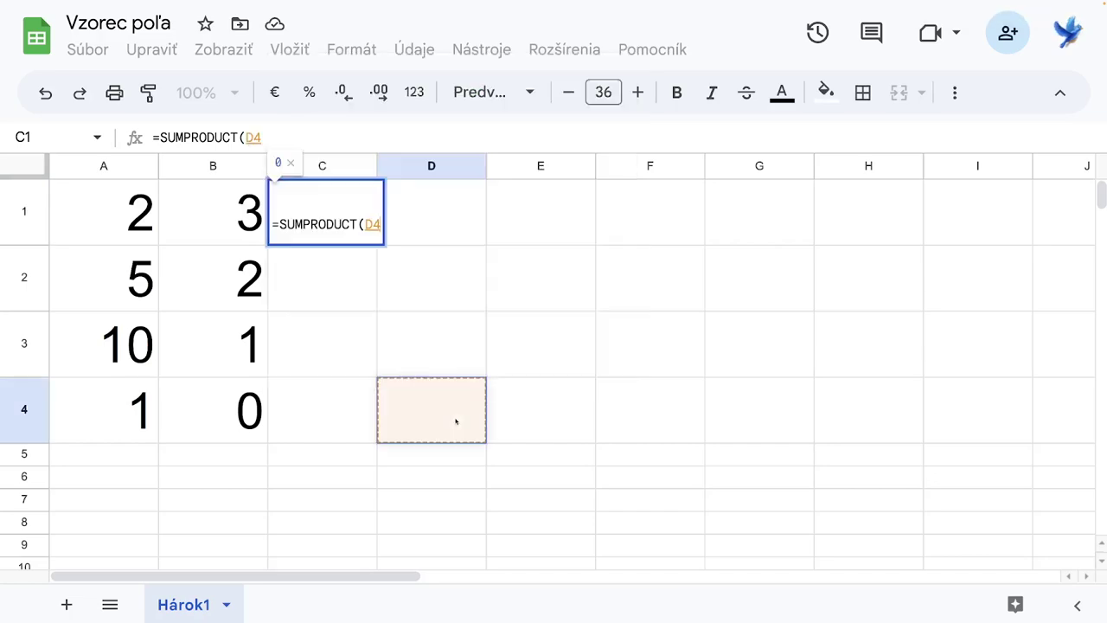
pyautogui.moveTo(135, 215); pyautogui.dragTo(115, 399)
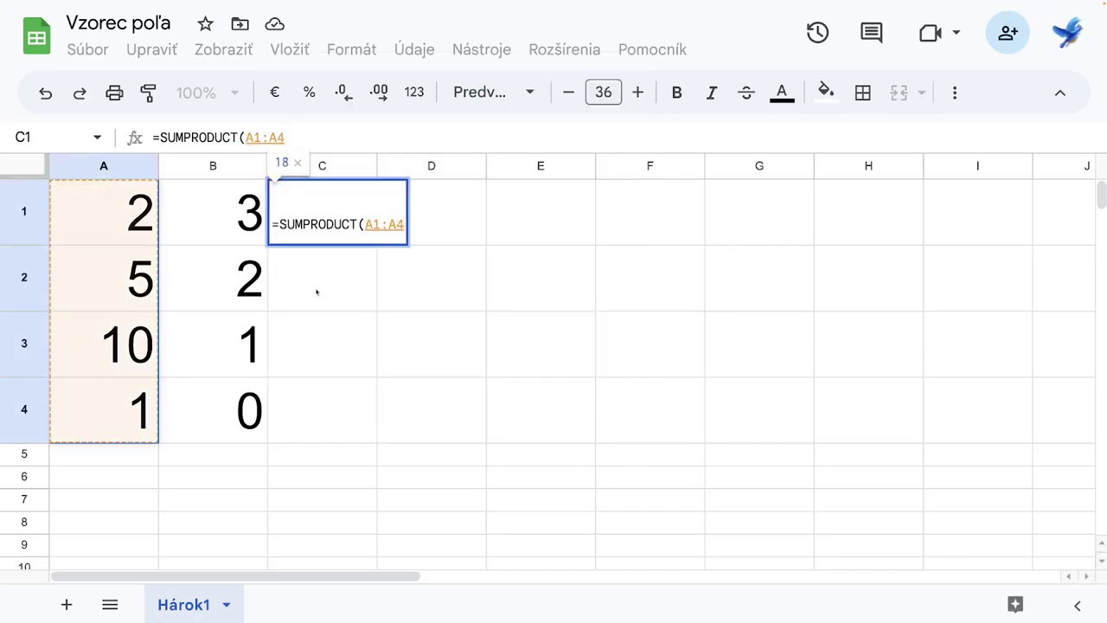
# - Add B1:B4 as the second array so C1 holds =SUMPRODUCT(A1:A4;B1:B4), and commit the formula
pyautogui.doubleClick(321, 207)
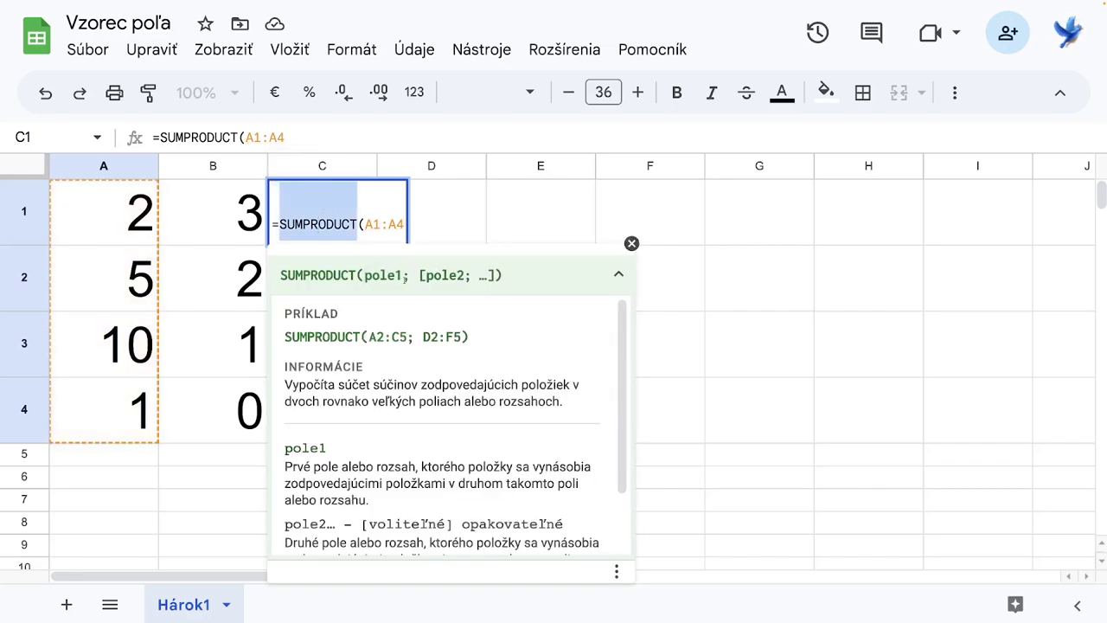
pyautogui.click(405, 224)
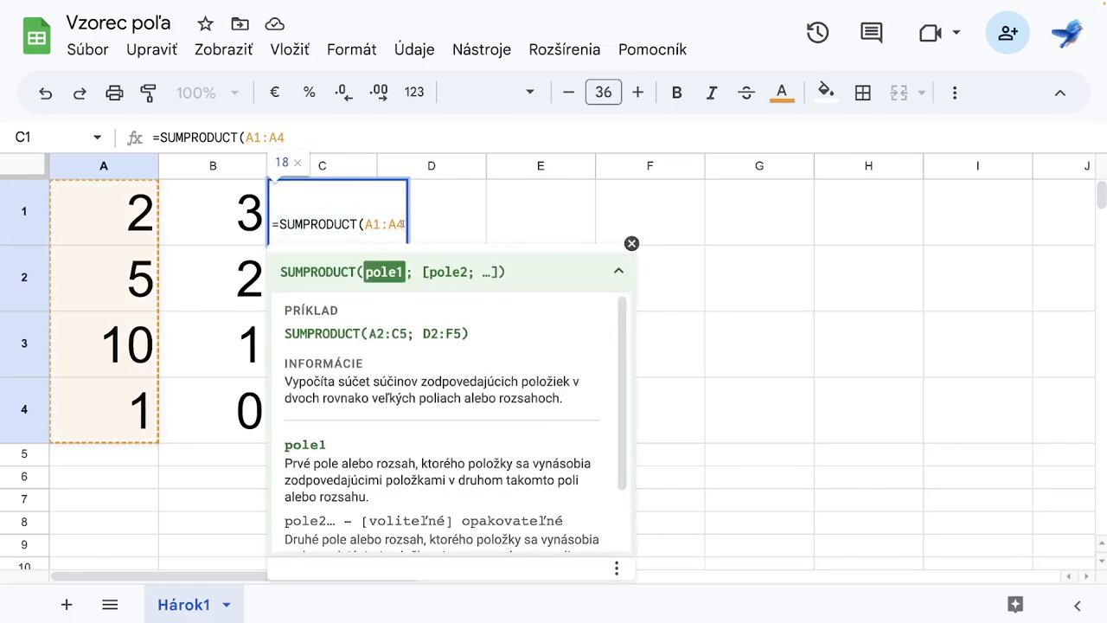
pyautogui.write(';')
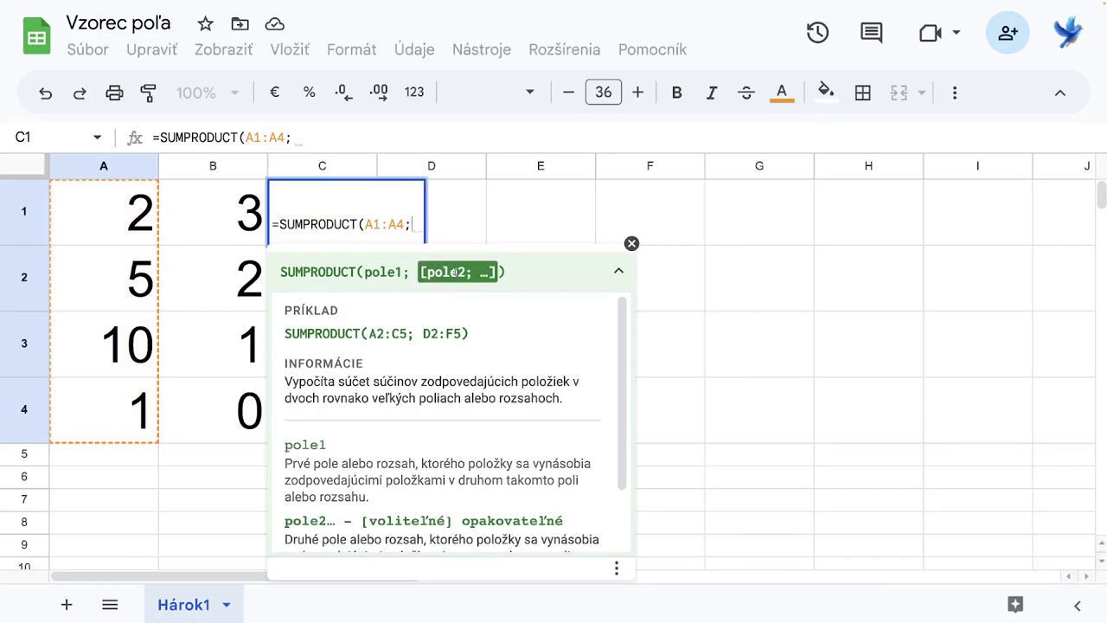
pyautogui.moveTo(225, 211); pyautogui.dragTo(228, 398)
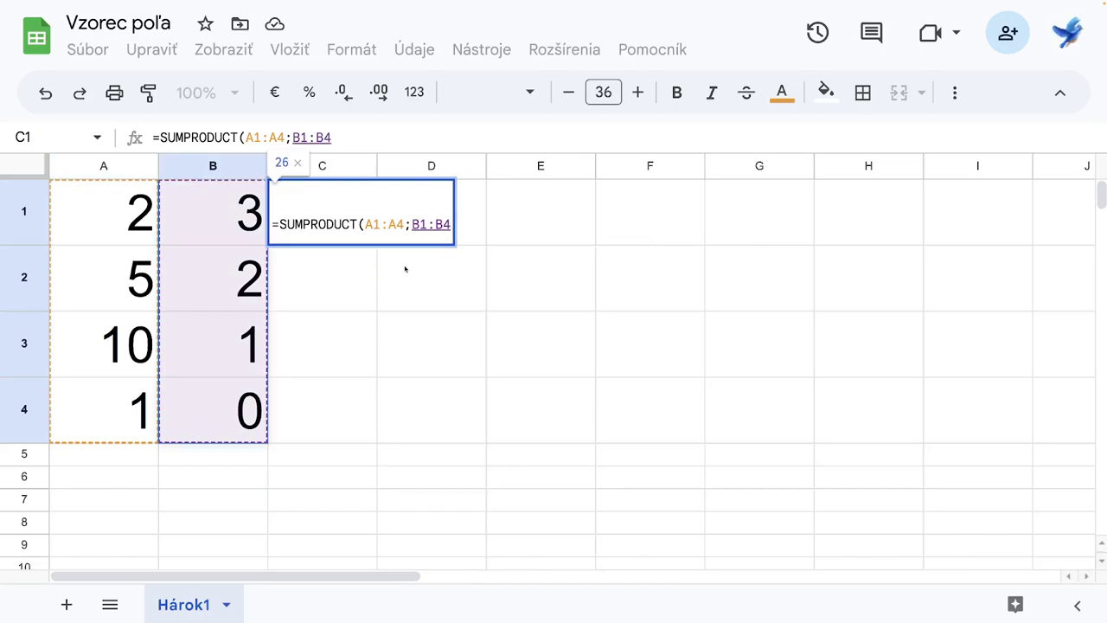
pyautogui.press('Return')
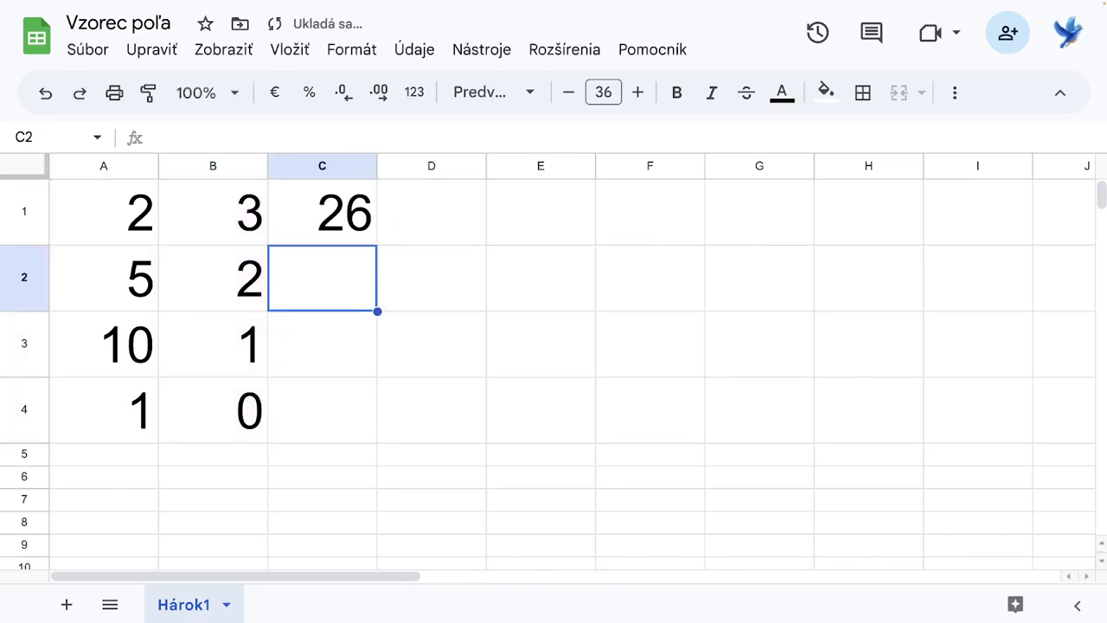